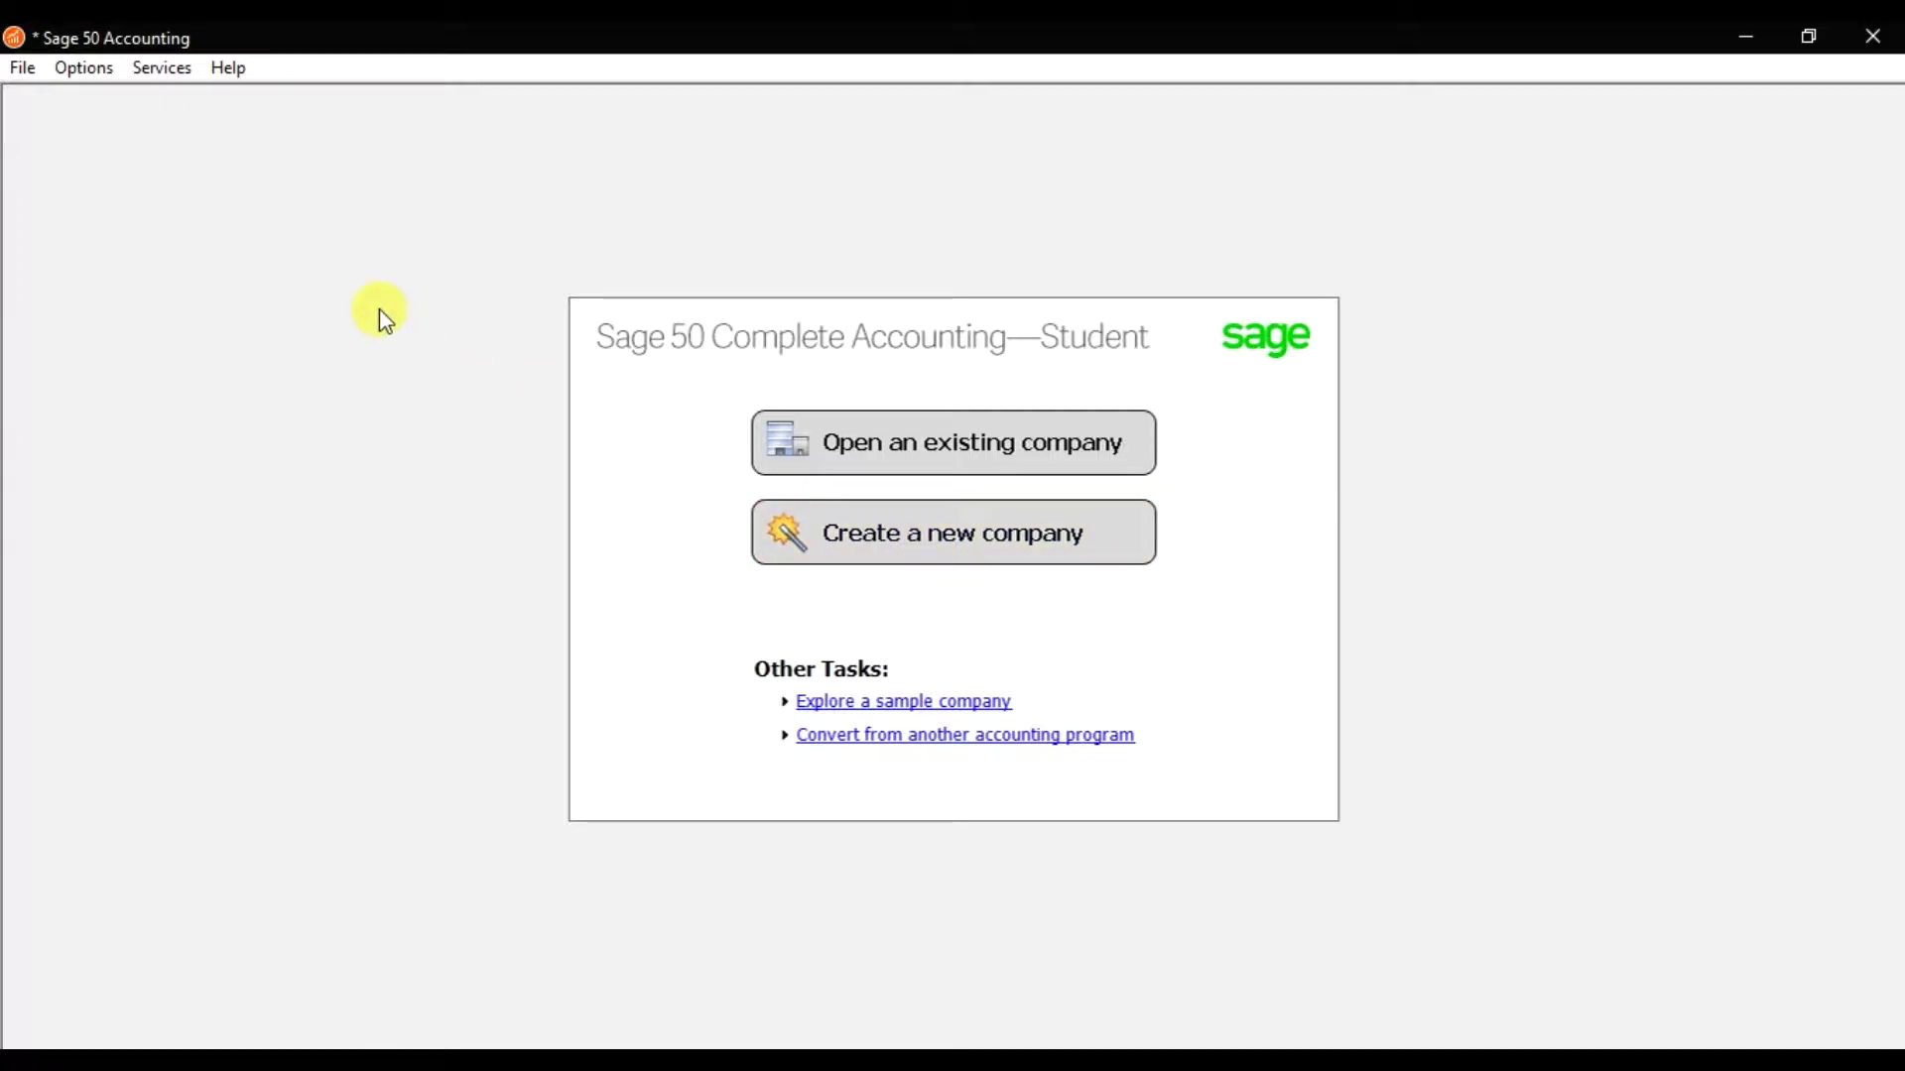
Close the File menu unused and start the Create a New Company wizard from the start screen.
{"action": "left_click", "coordinate": [20, 67]}
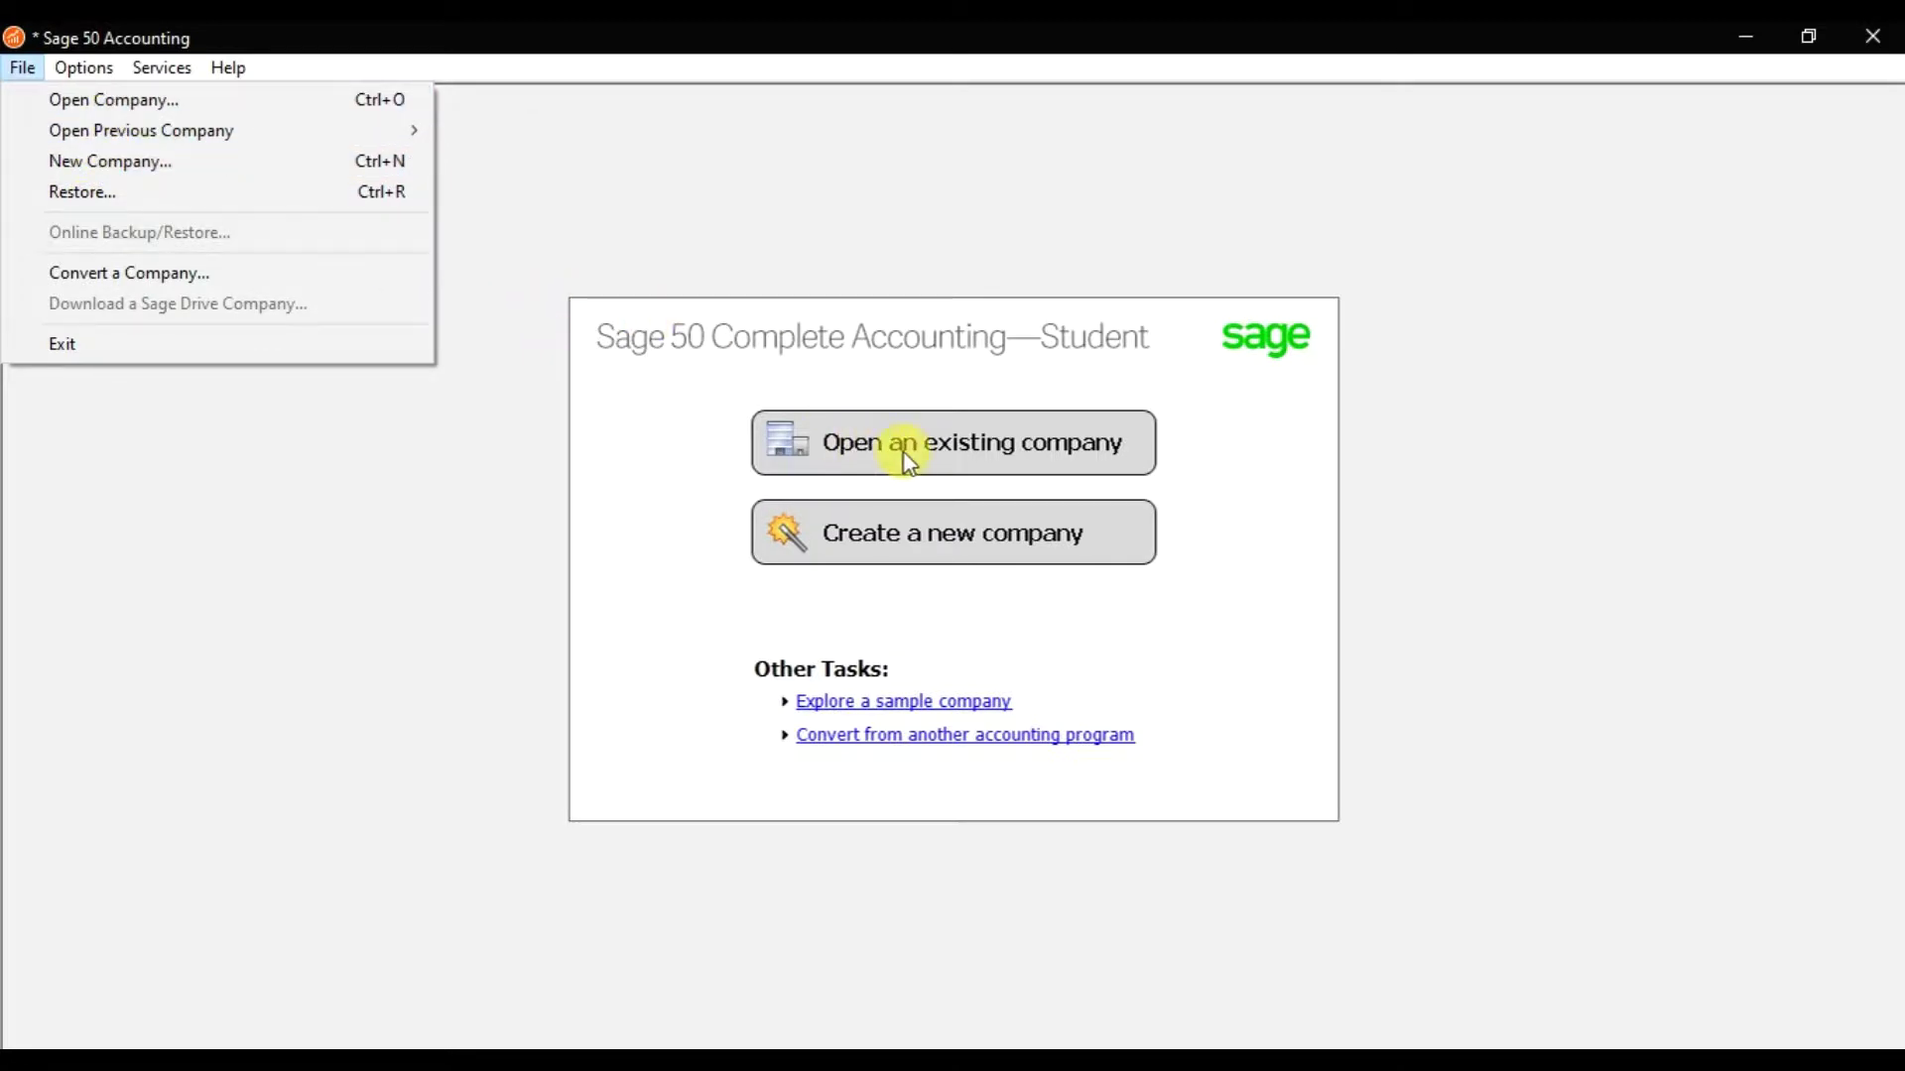
{"action": "left_click", "coordinate": [988, 412]}
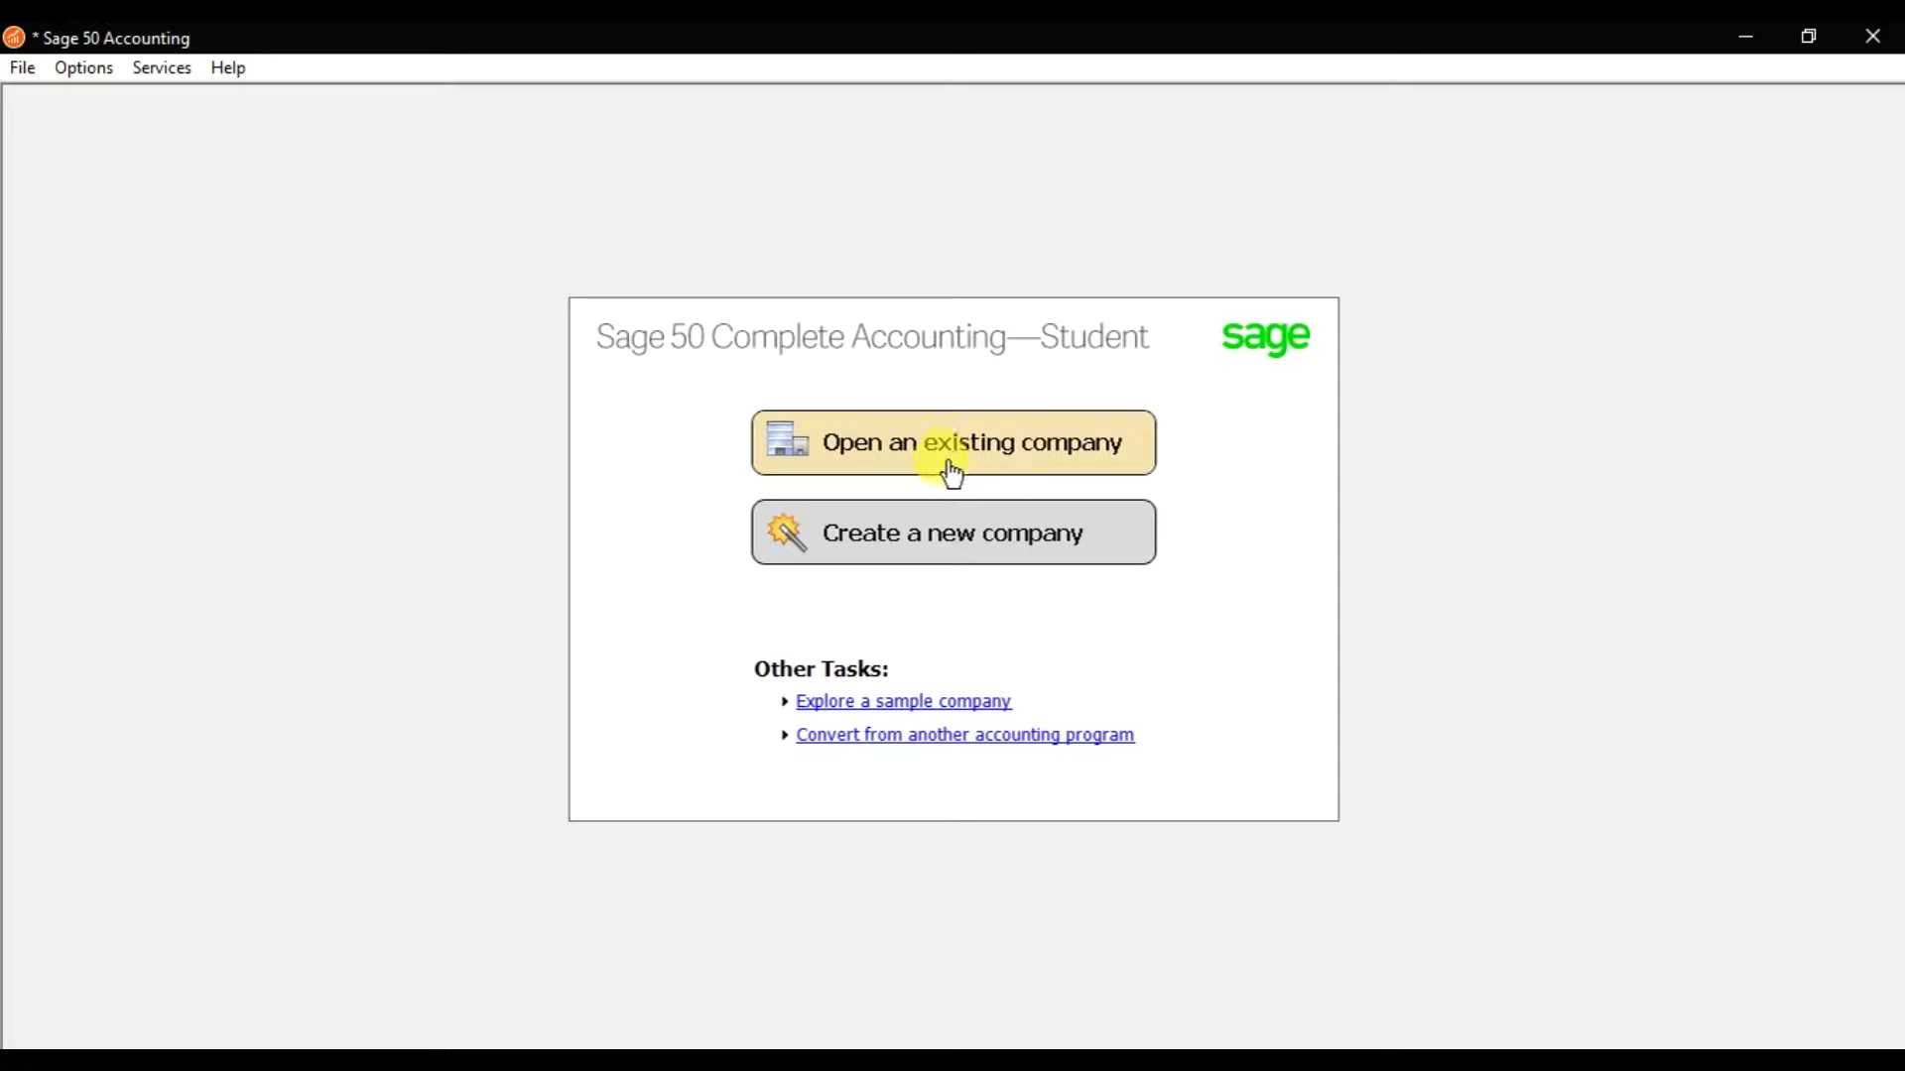
{"action": "left_click", "coordinate": [913, 545]}
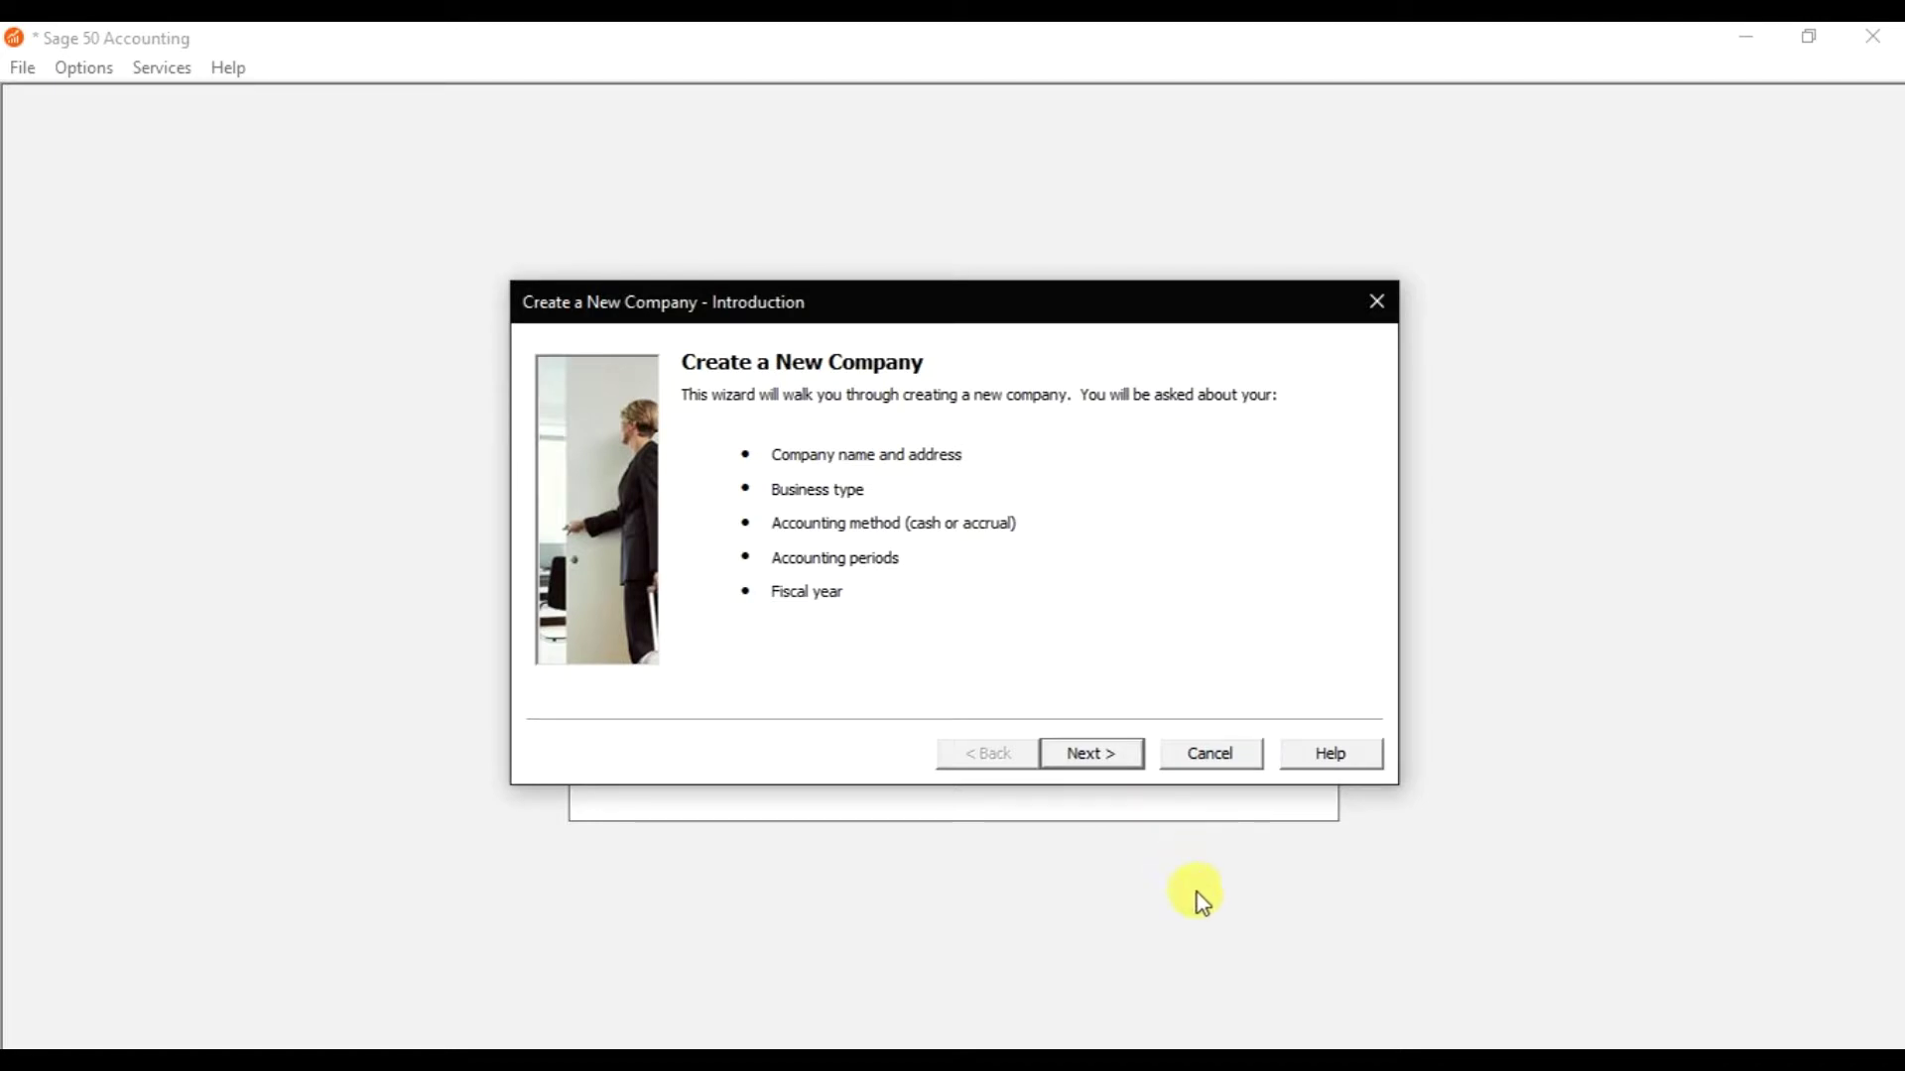
Advance past the wizard's introduction to the Company Information form.
{"action": "left_click", "coordinate": [1097, 754]}
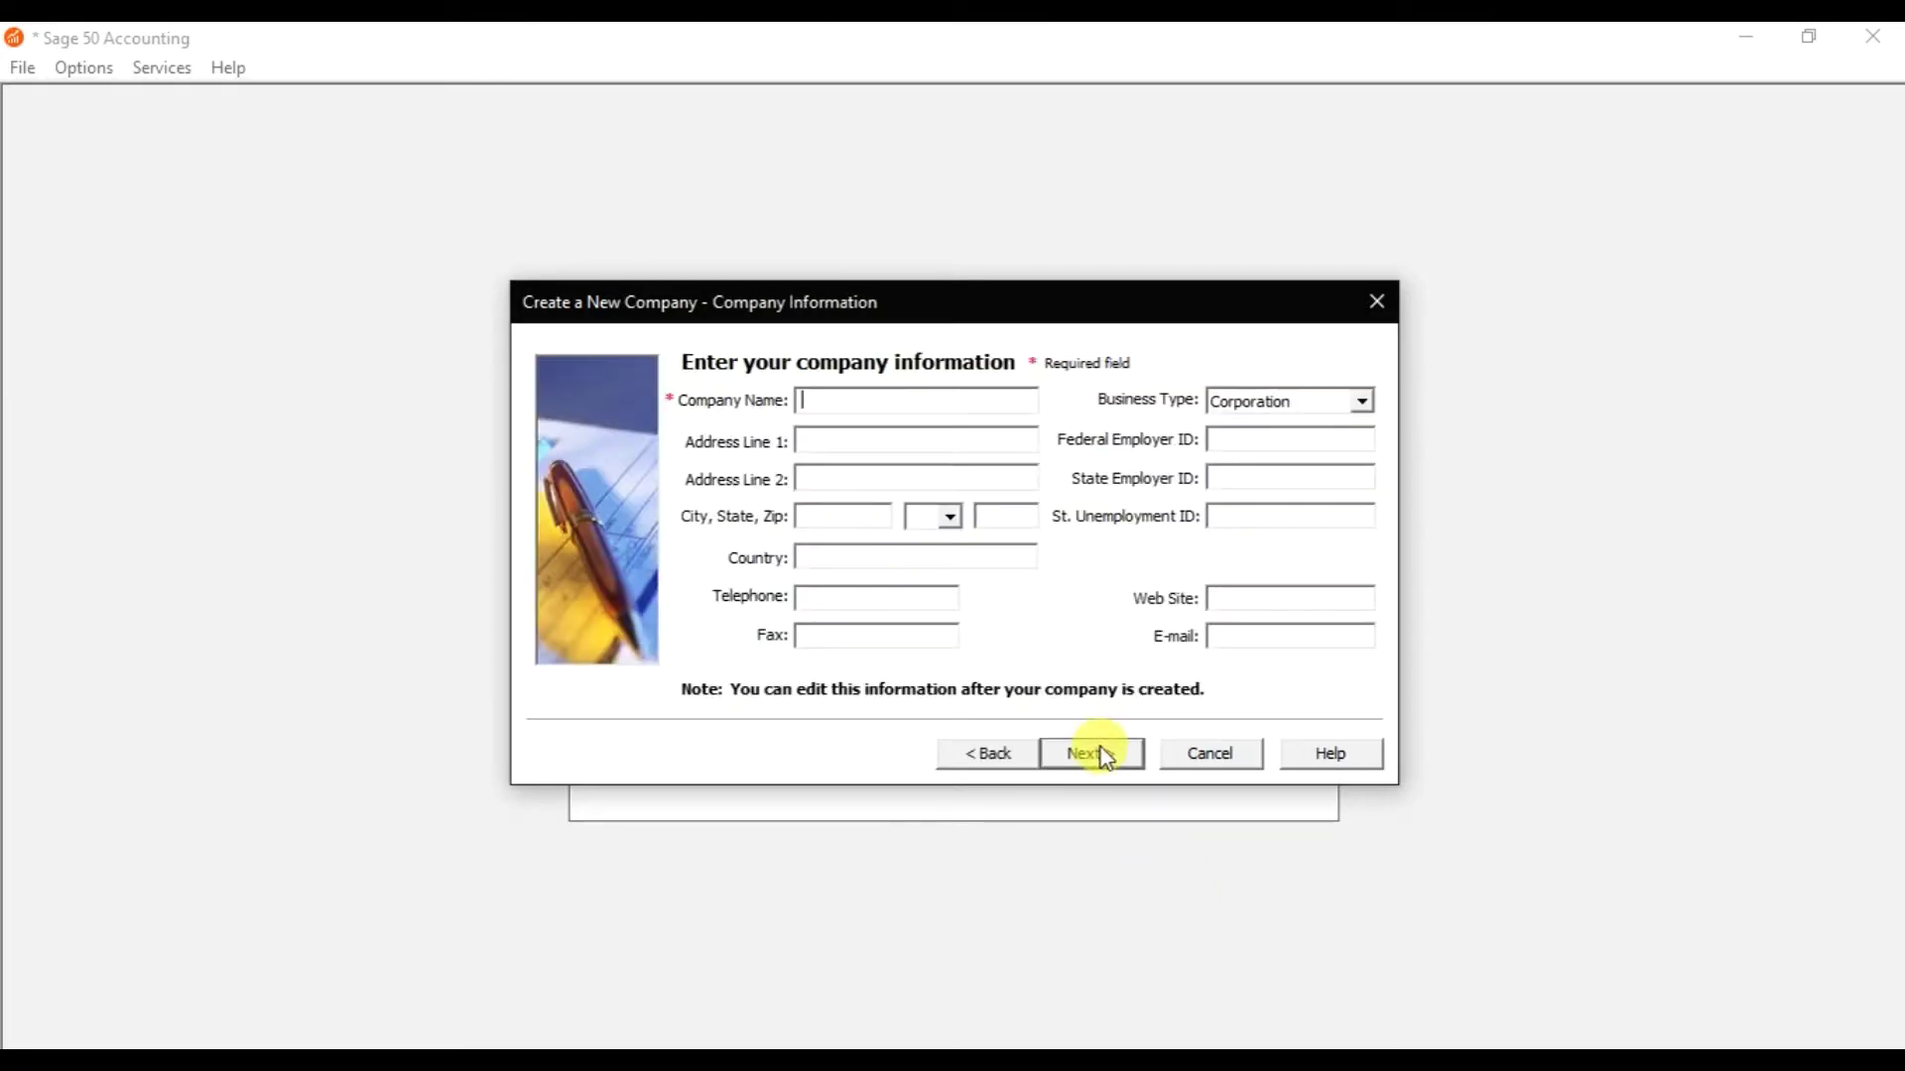
Enter the company name 'Burhan Electronics LLC'.
{"action": "type", "text": "Burhan Electronic"}
{"action": "key", "text": "BackSpace"}
{"action": "type", "text": "s LLC"}
{"action": "key", "text": "Tab"}
Fill in the company's two address lines and city.
{"action": "key", "text": "Tab"}
{"action": "type", "text": "Bur Dubai"}
{"action": "key", "text": "Tab"}
{"action": "type", "text": "Dubai"}
Set the country to AE and enter the company telephone number.
{"action": "key", "text": "Tab"}
{"action": "key", "text": "Tab"}
{"action": "key", "text": "Tab"}
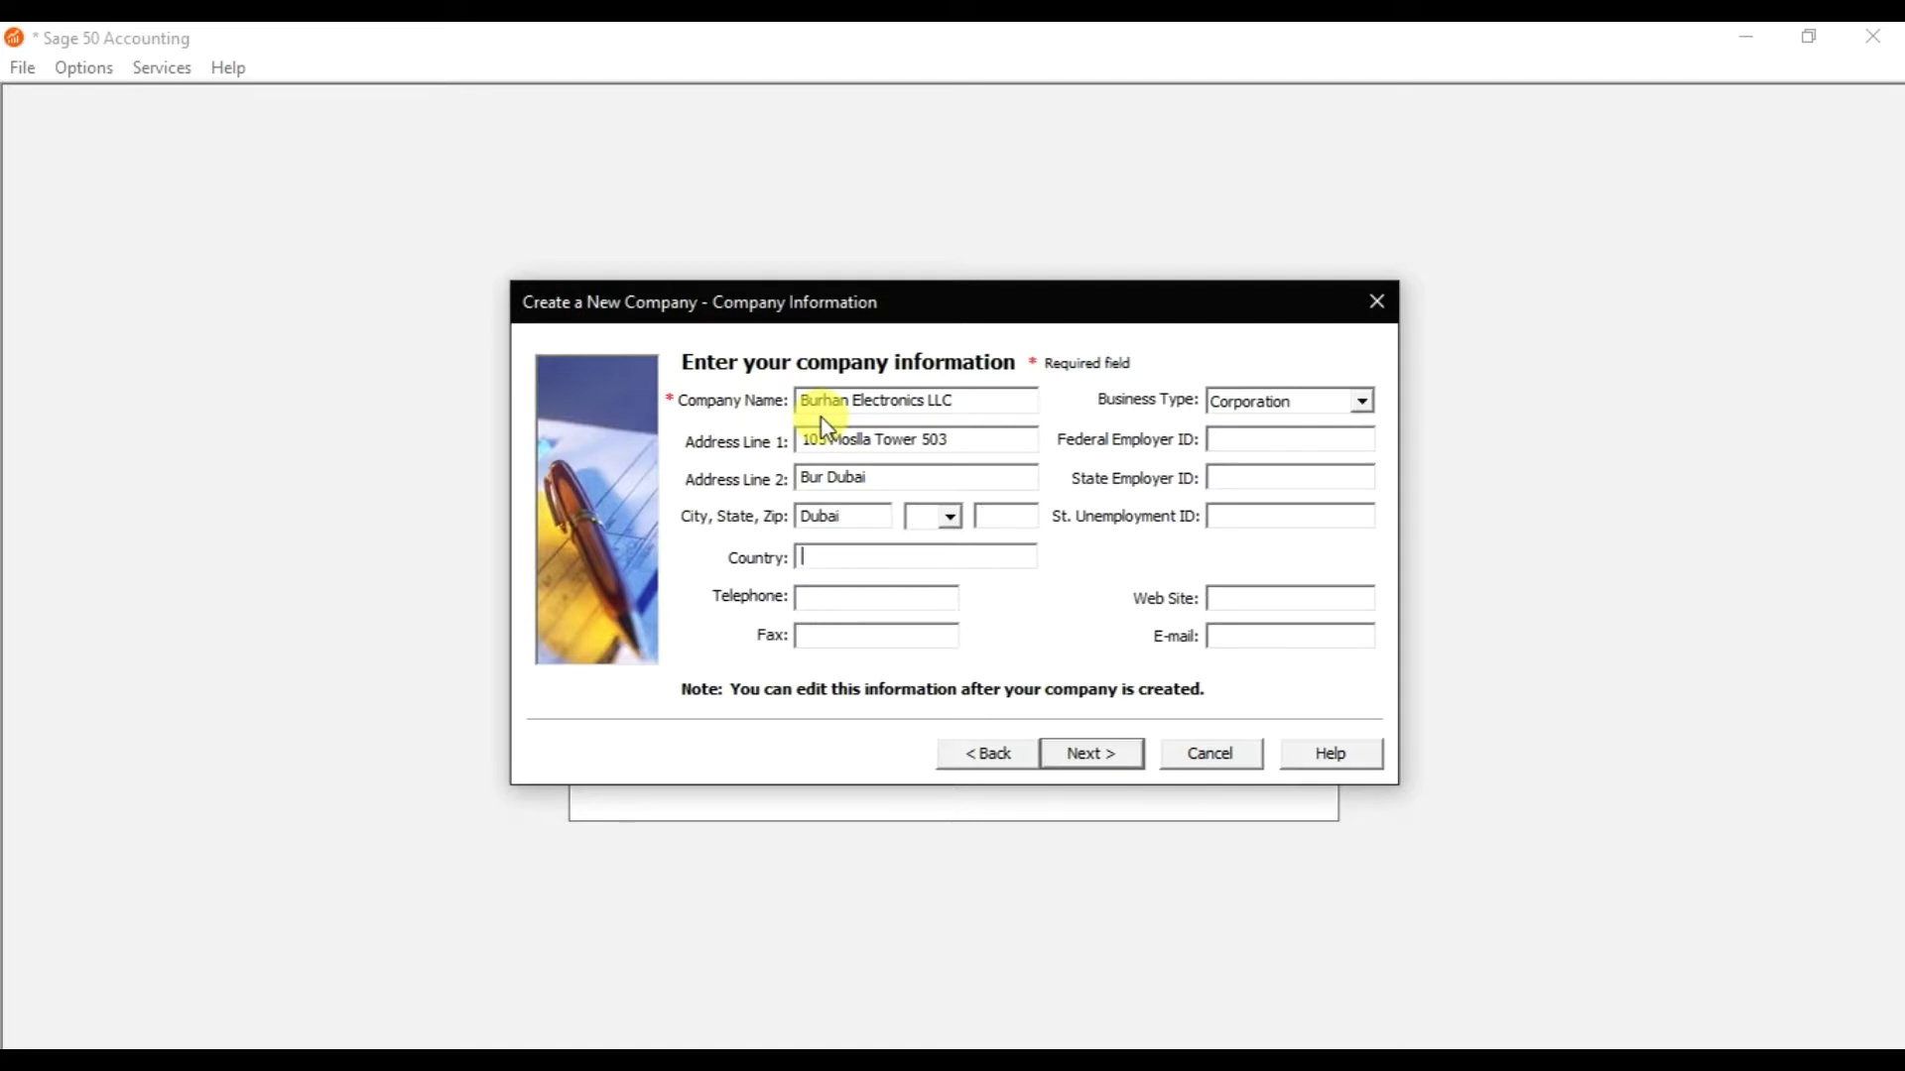
{"action": "type", "text": "United Arab Emi"}
{"action": "key", "text": "BackSpace"}
{"action": "key", "text": "BackSpace"}
{"action": "type", "text": "mi"}
{"action": "key", "text": "BackSpace"}
{"action": "key", "text": "BackSpace"}
{"action": "key", "text": "BackSpace"}
{"action": "key", "text": "BackSpace"}
{"action": "key", "text": "BackSpace"}
{"action": "key", "text": "BackSpace"}
{"action": "key", "text": "BackSpace"}
{"action": "key", "text": "BackSpace"}
{"action": "key", "text": "BackSpace"}
{"action": "key", "text": "BackSpace"}
{"action": "key", "text": "BackSpace"}
{"action": "key", "text": "BackSpace"}
{"action": "key", "text": "BackSpace"}
{"action": "key", "text": "BackSpace"}
{"action": "type", "text": "AE"}
{"action": "left_click", "coordinate": [954, 598]}
{"action": "key", "text": "Tab"}
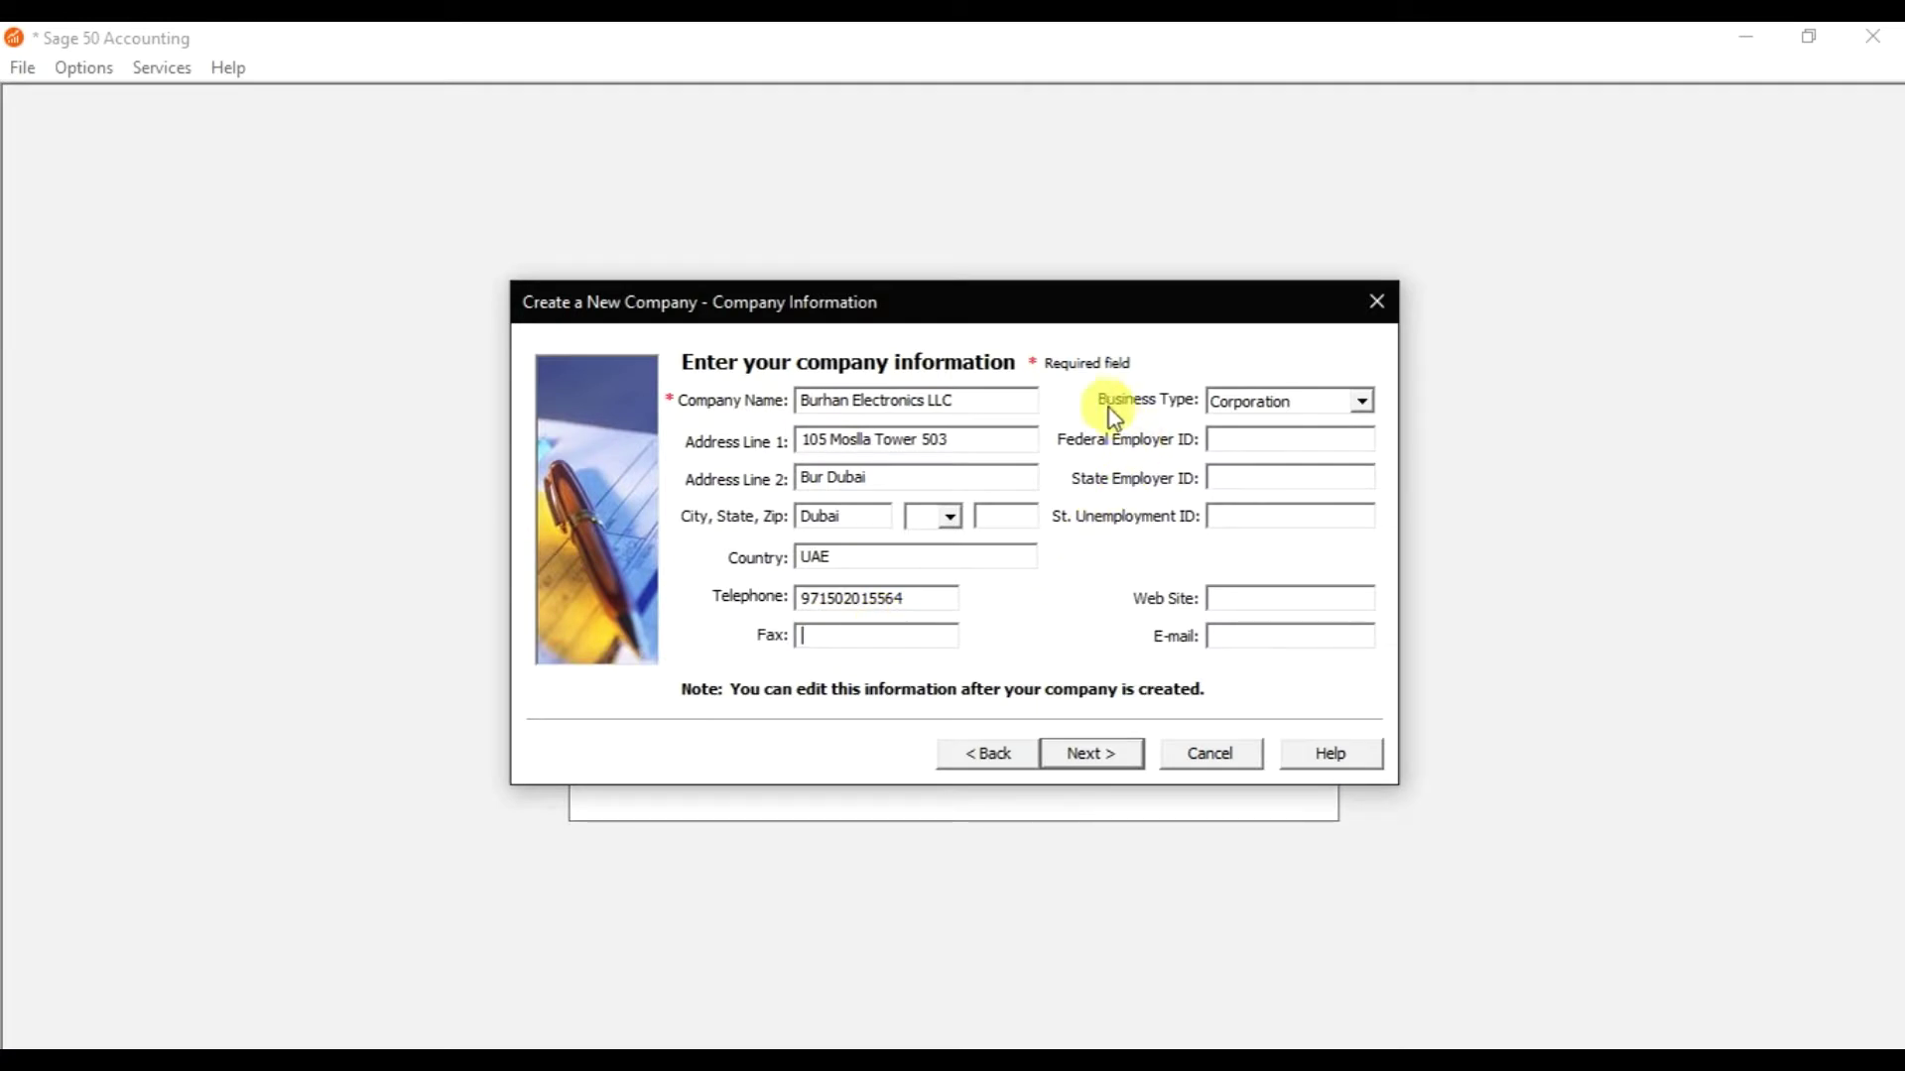
Choose Limited Liability Company as the business type and leave the employer ID fields blank.
{"action": "left_click", "coordinate": [1242, 401]}
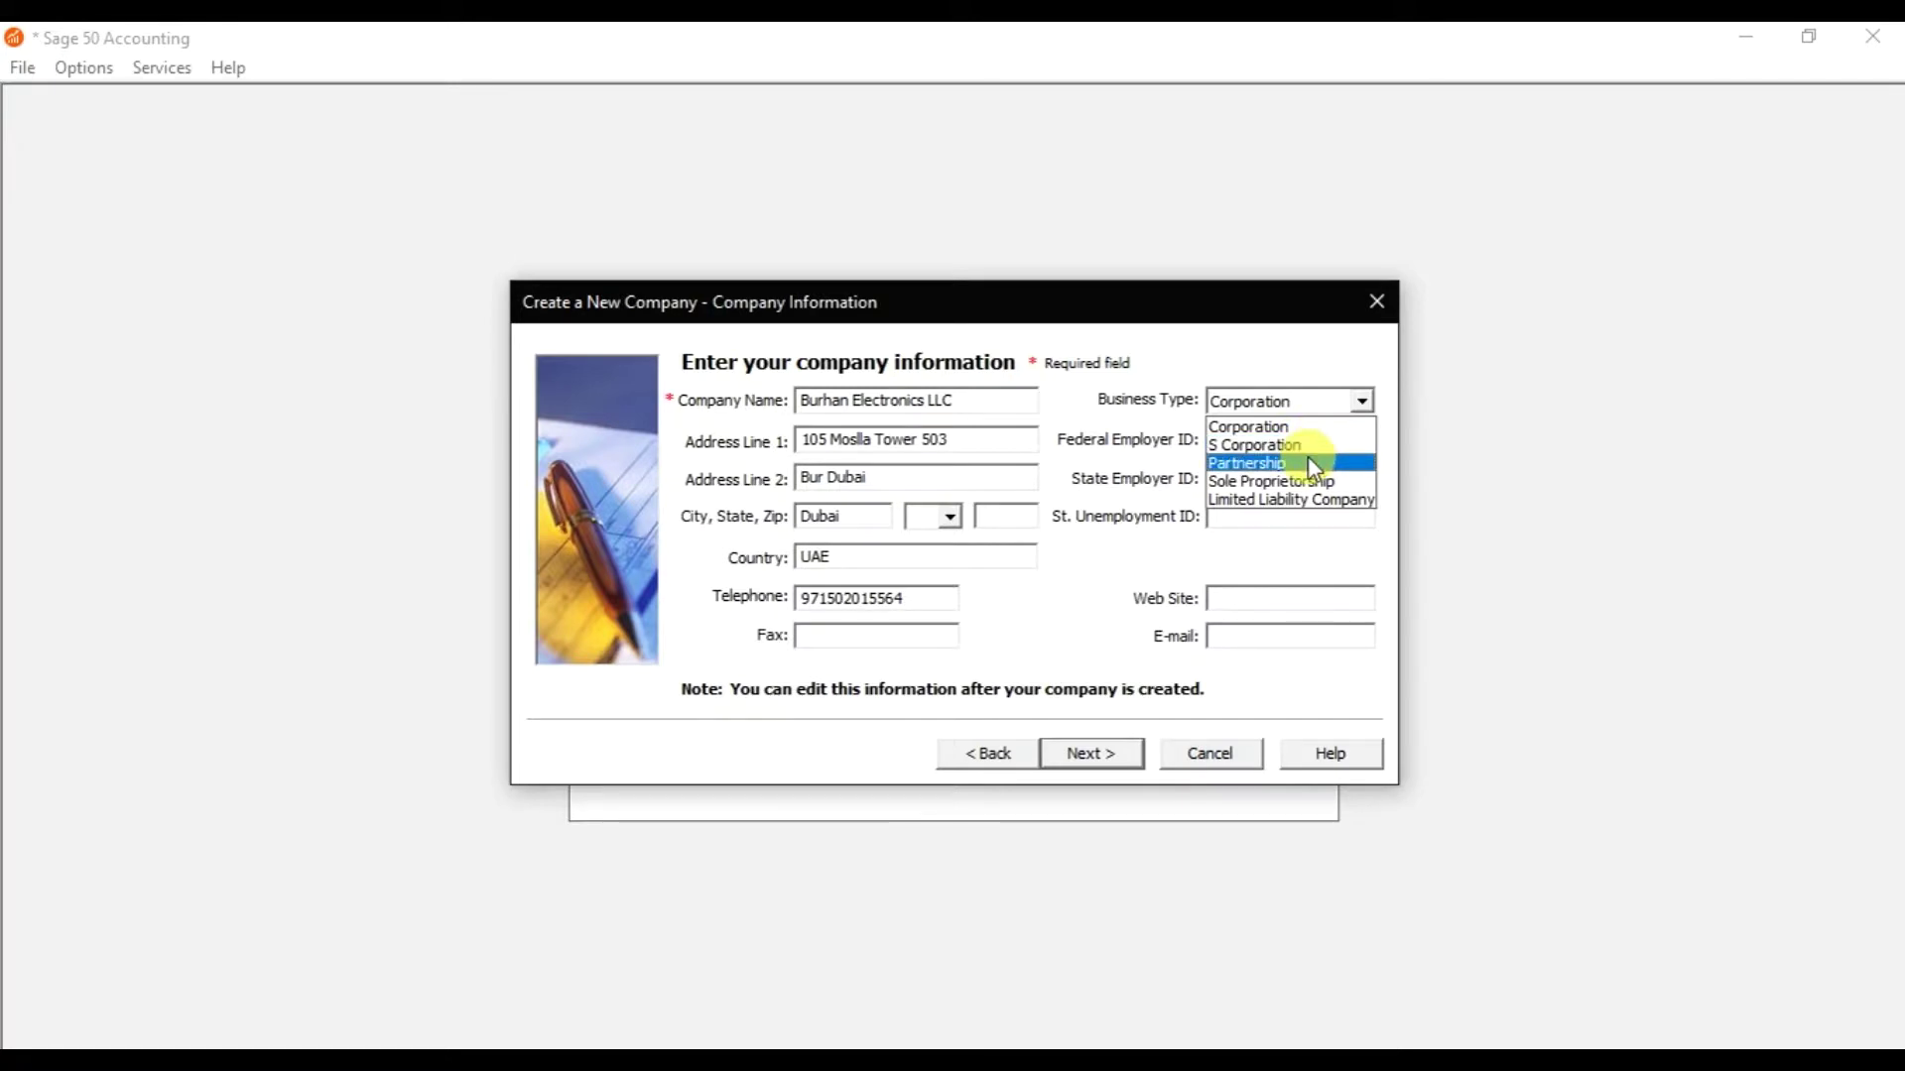
{"action": "left_click", "coordinate": [1331, 501]}
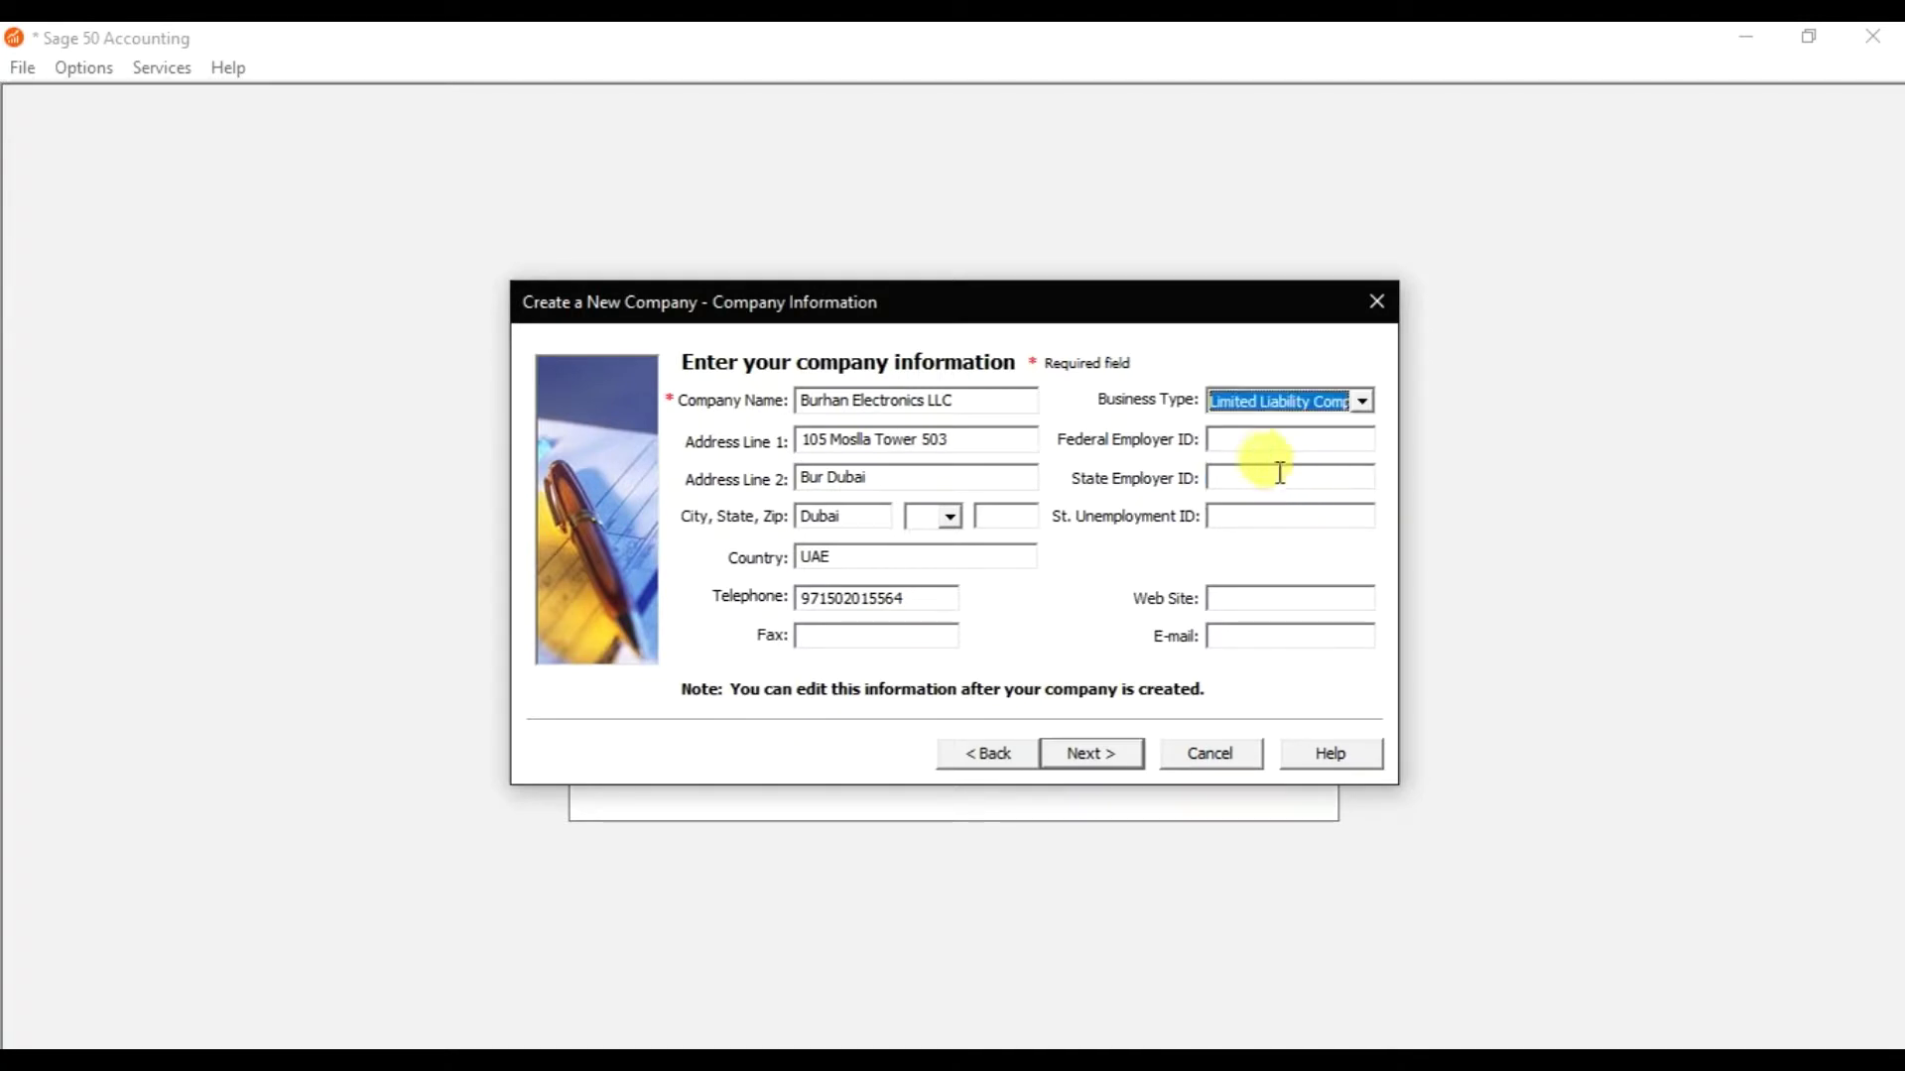
{"action": "left_click", "coordinate": [1265, 444]}
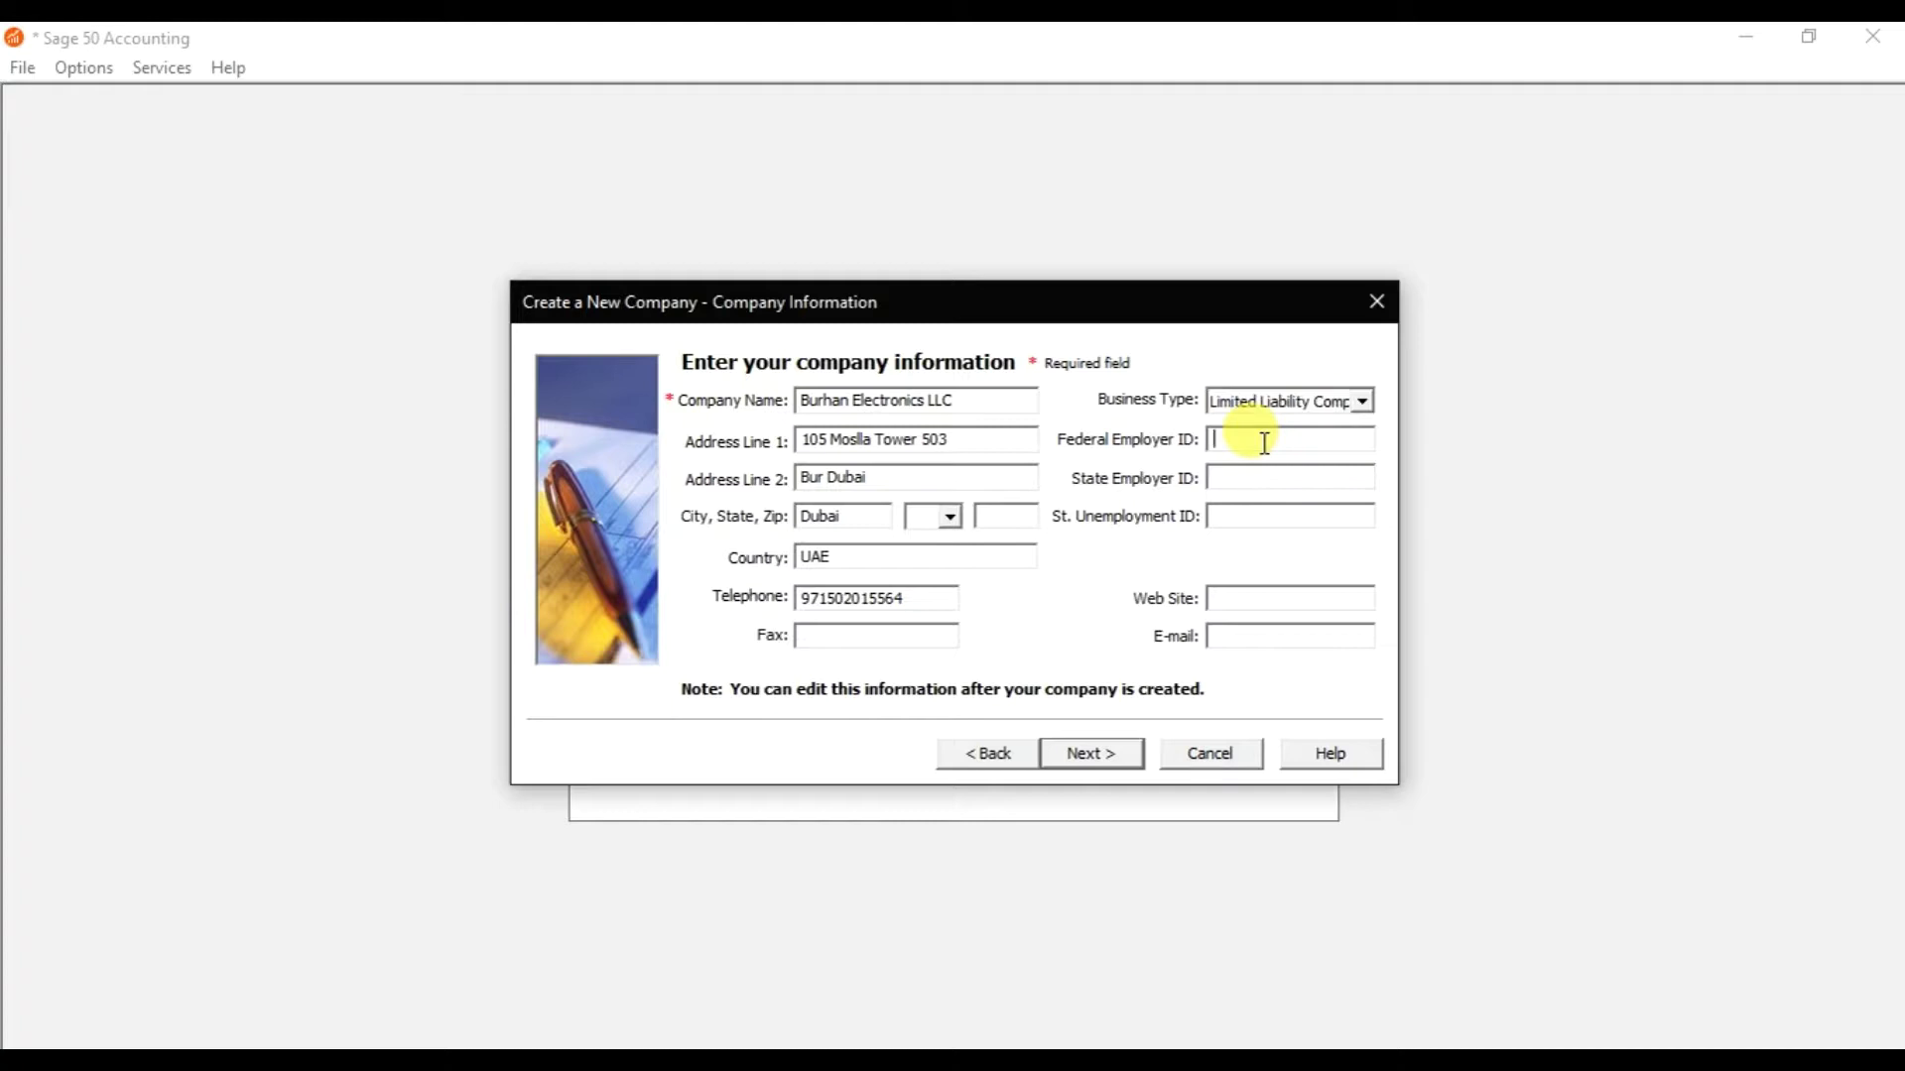
{"action": "left_click", "coordinate": [1267, 472]}
{"action": "left_click", "coordinate": [1266, 516]}
{"action": "left_click", "coordinate": [1242, 597]}
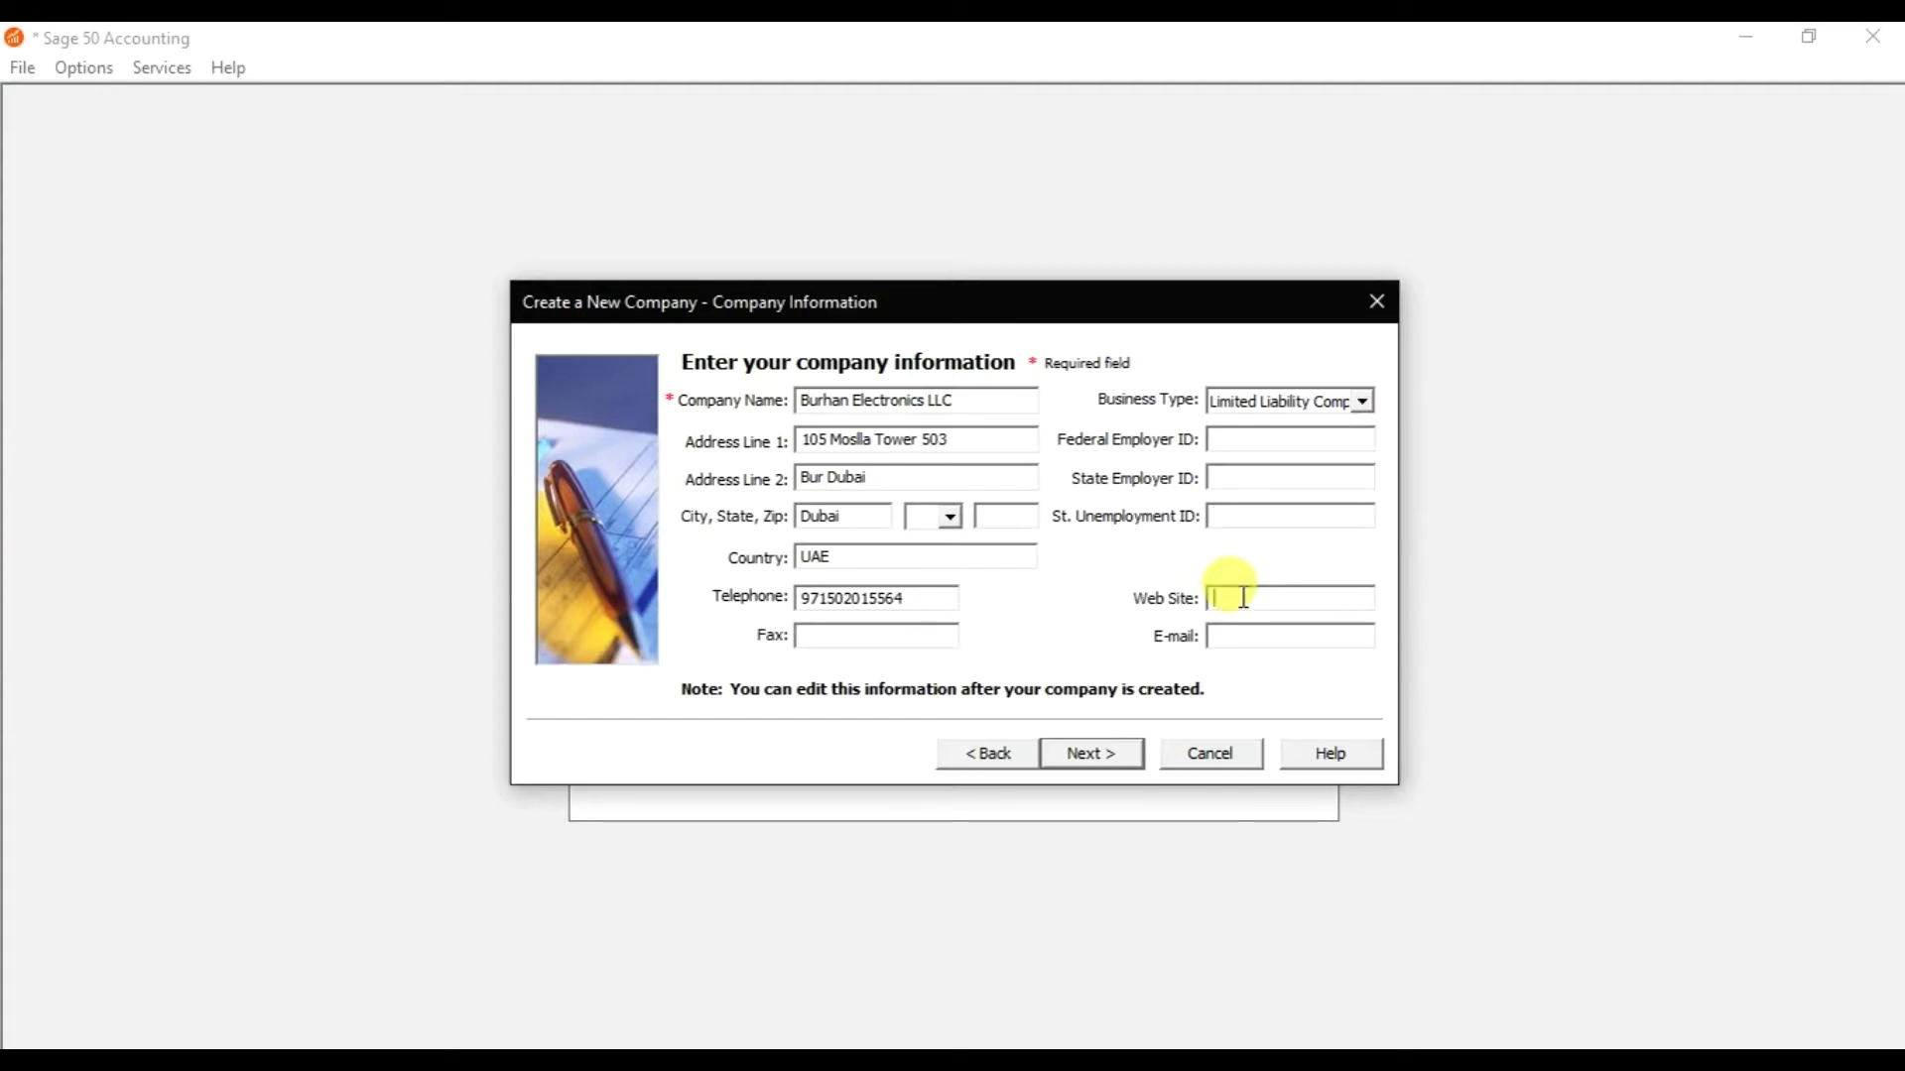
{"action": "left_click", "coordinate": [1247, 628]}
{"action": "left_click", "coordinate": [1242, 596]}
{"action": "type", "text": "www.sm-consultants.com"}
{"action": "key", "text": "Tab"}
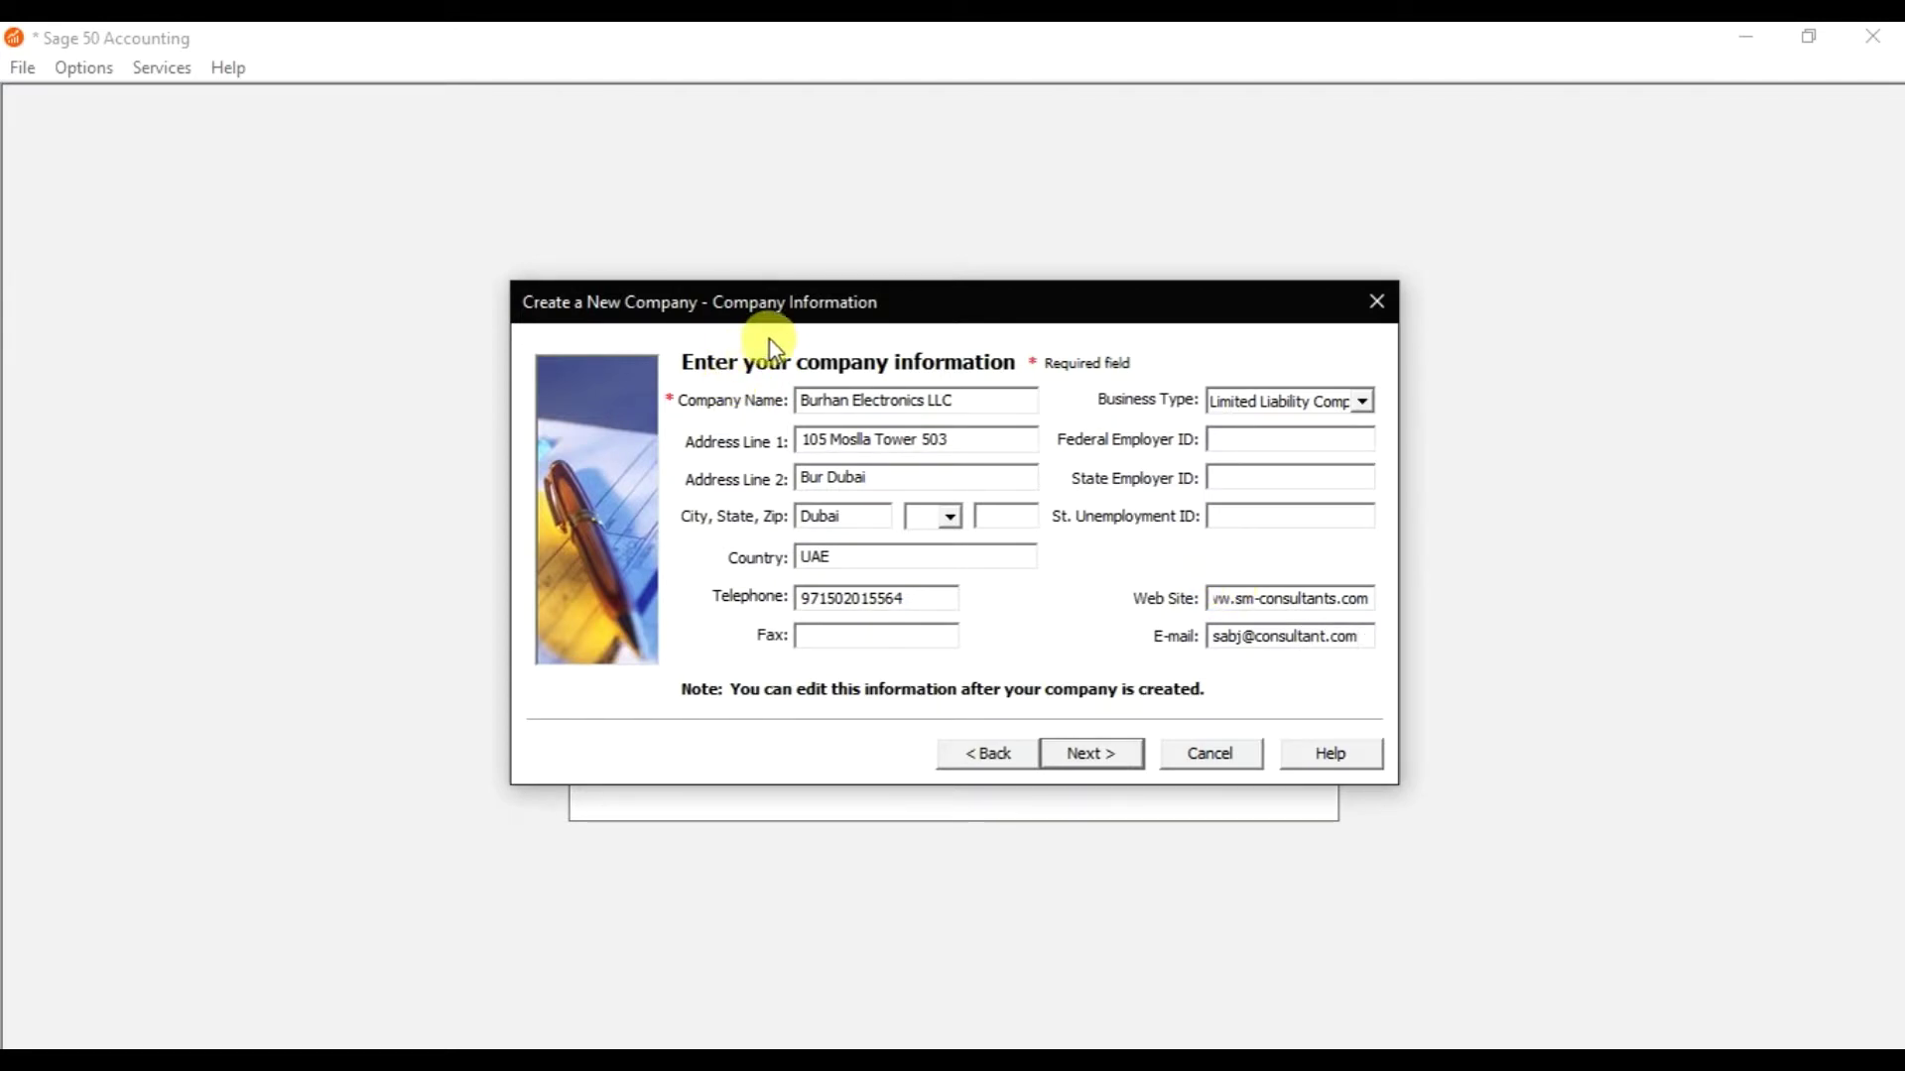
Move to the creation-method page and select Copy settings from an existing Sage 50 Accounting company.
{"action": "left_click", "coordinate": [1084, 754]}
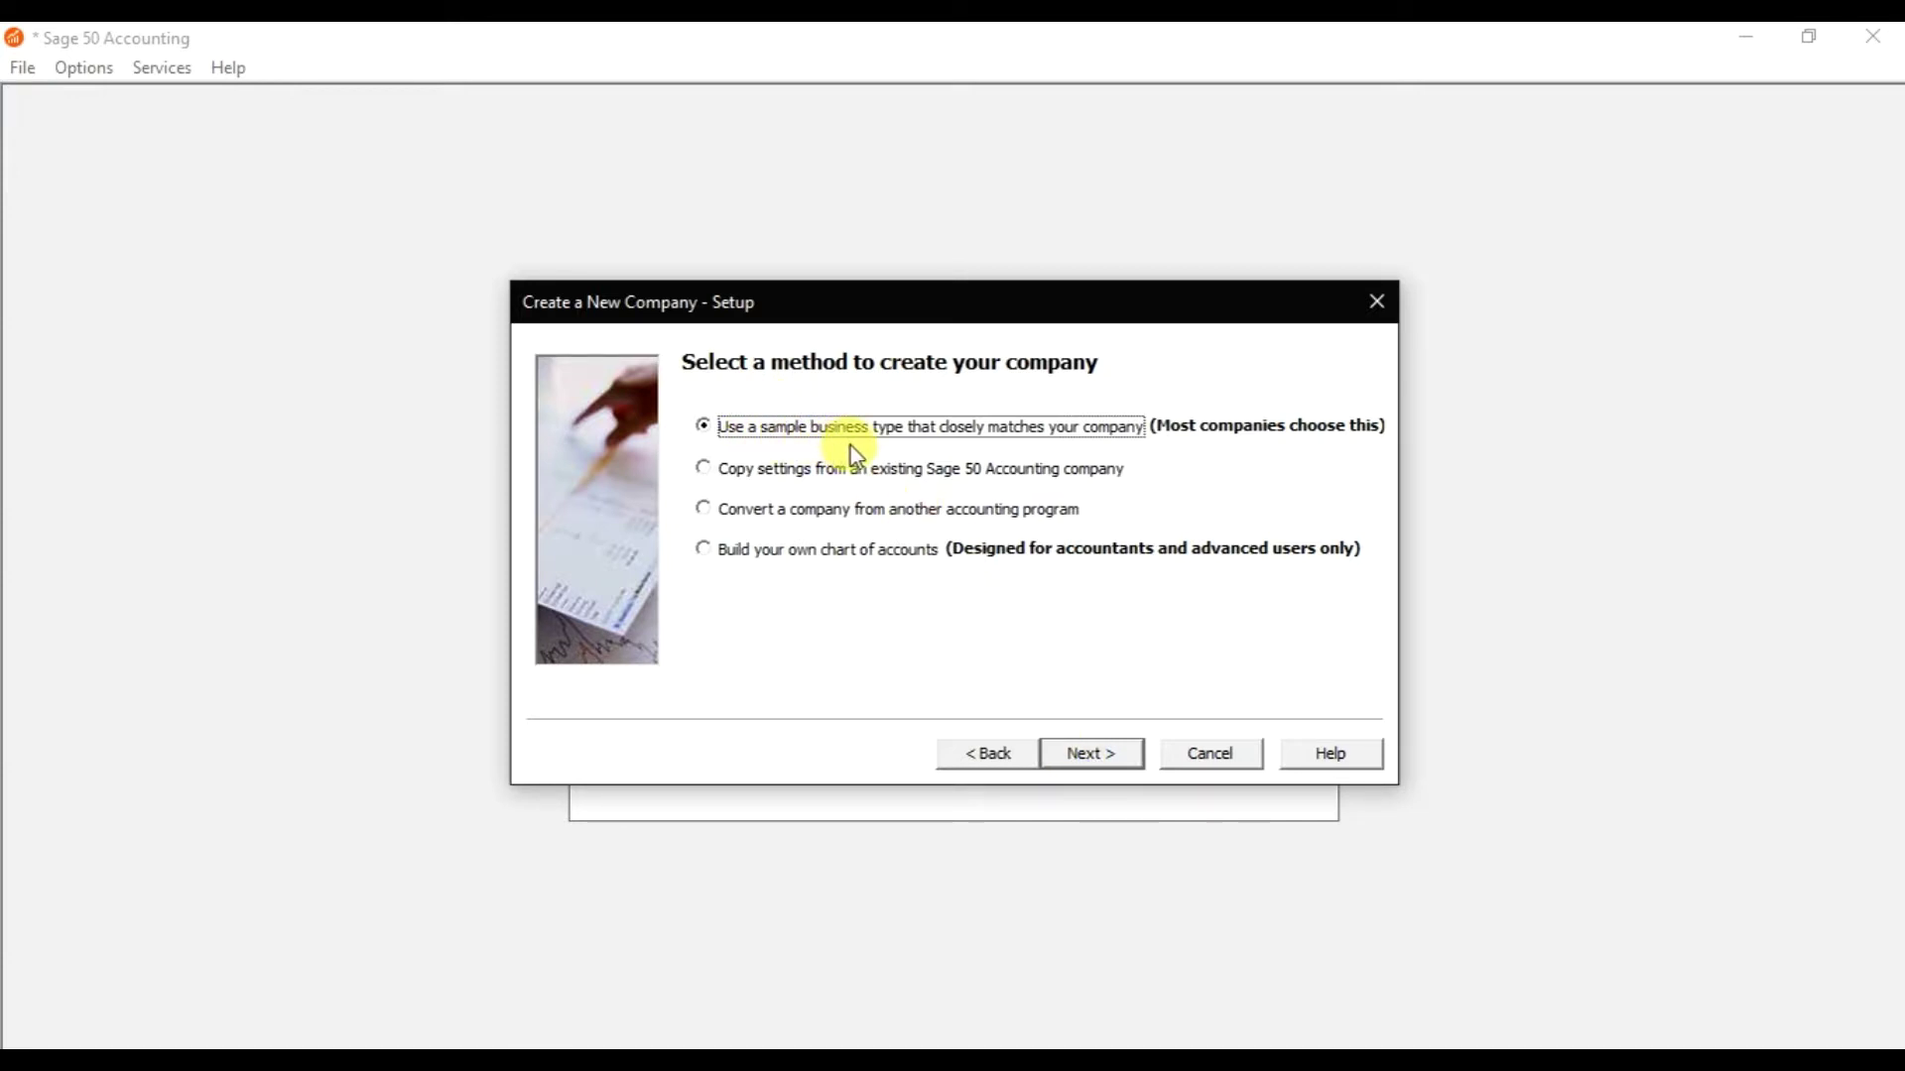
{"action": "left_click", "coordinate": [792, 477]}
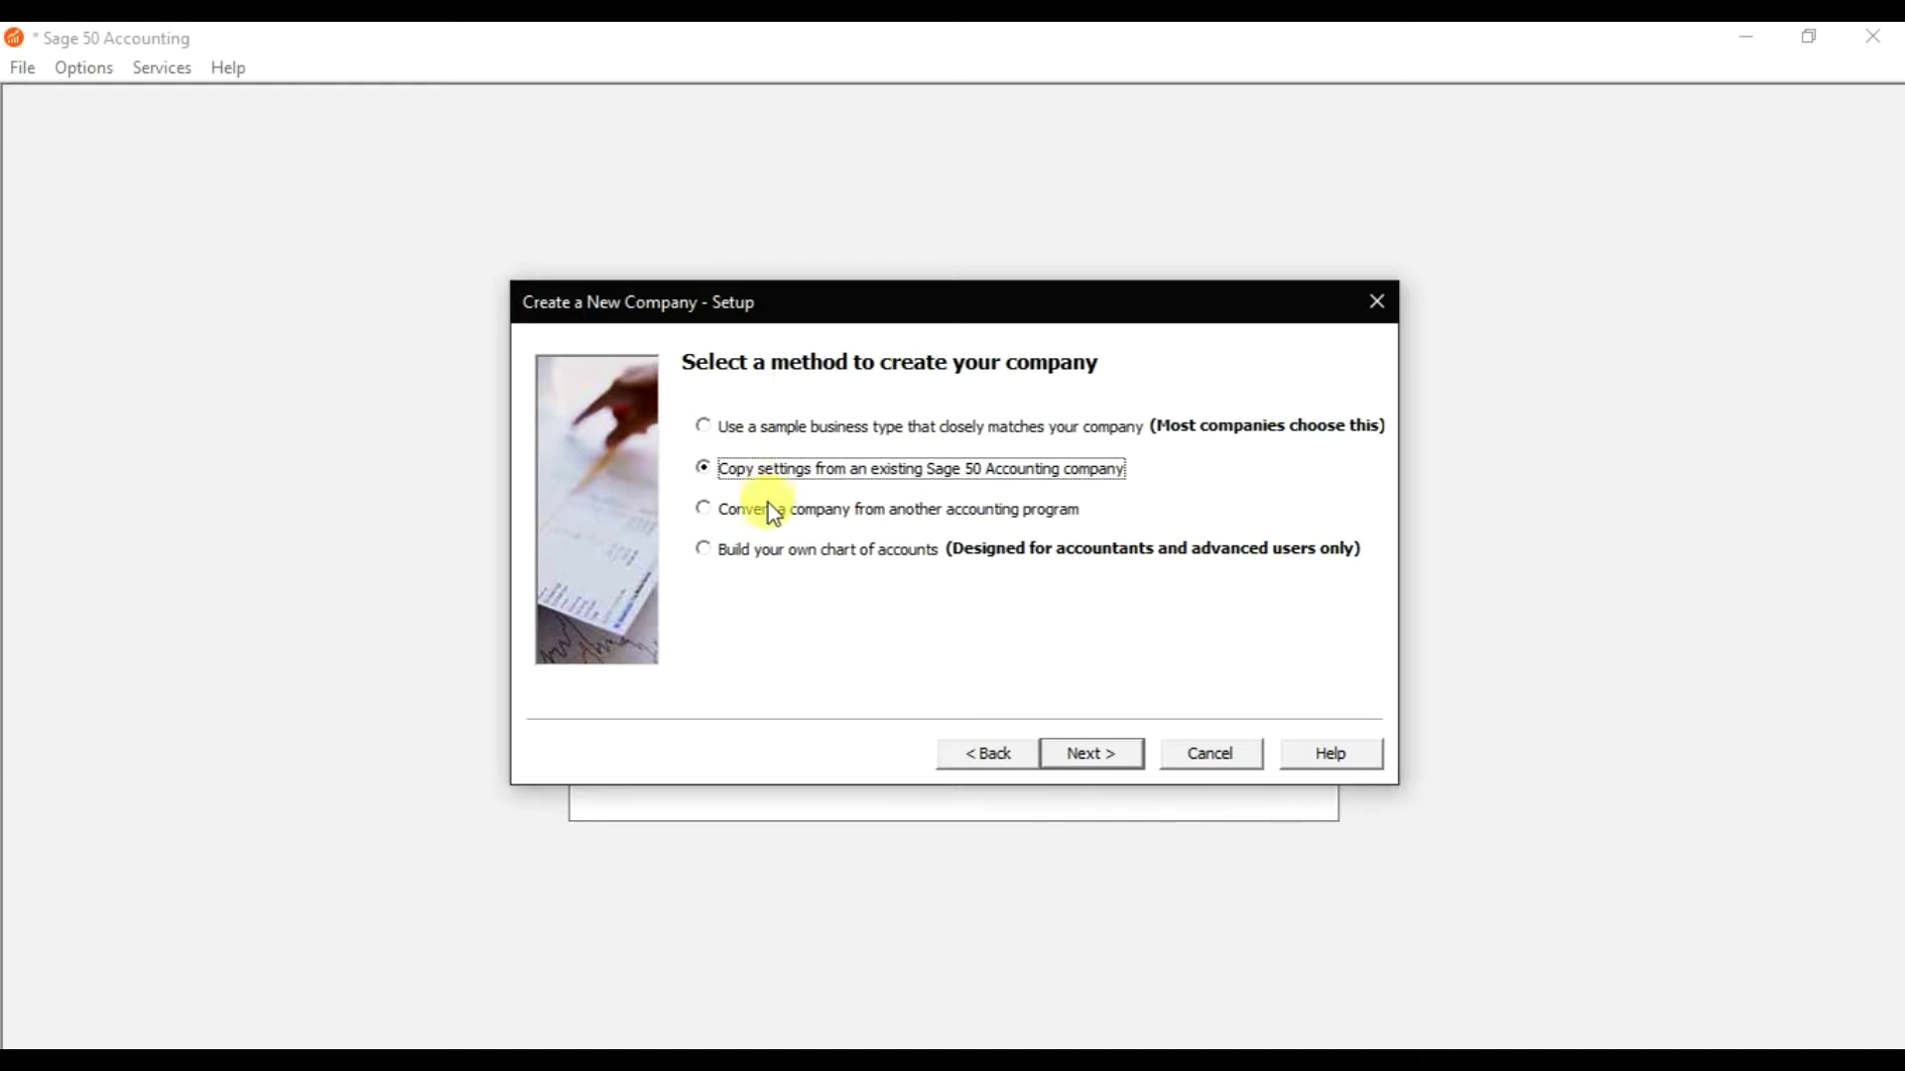
Pick Build your own chart of accounts as the creation method and continue to Accounting Method.
{"action": "left_click", "coordinate": [765, 514]}
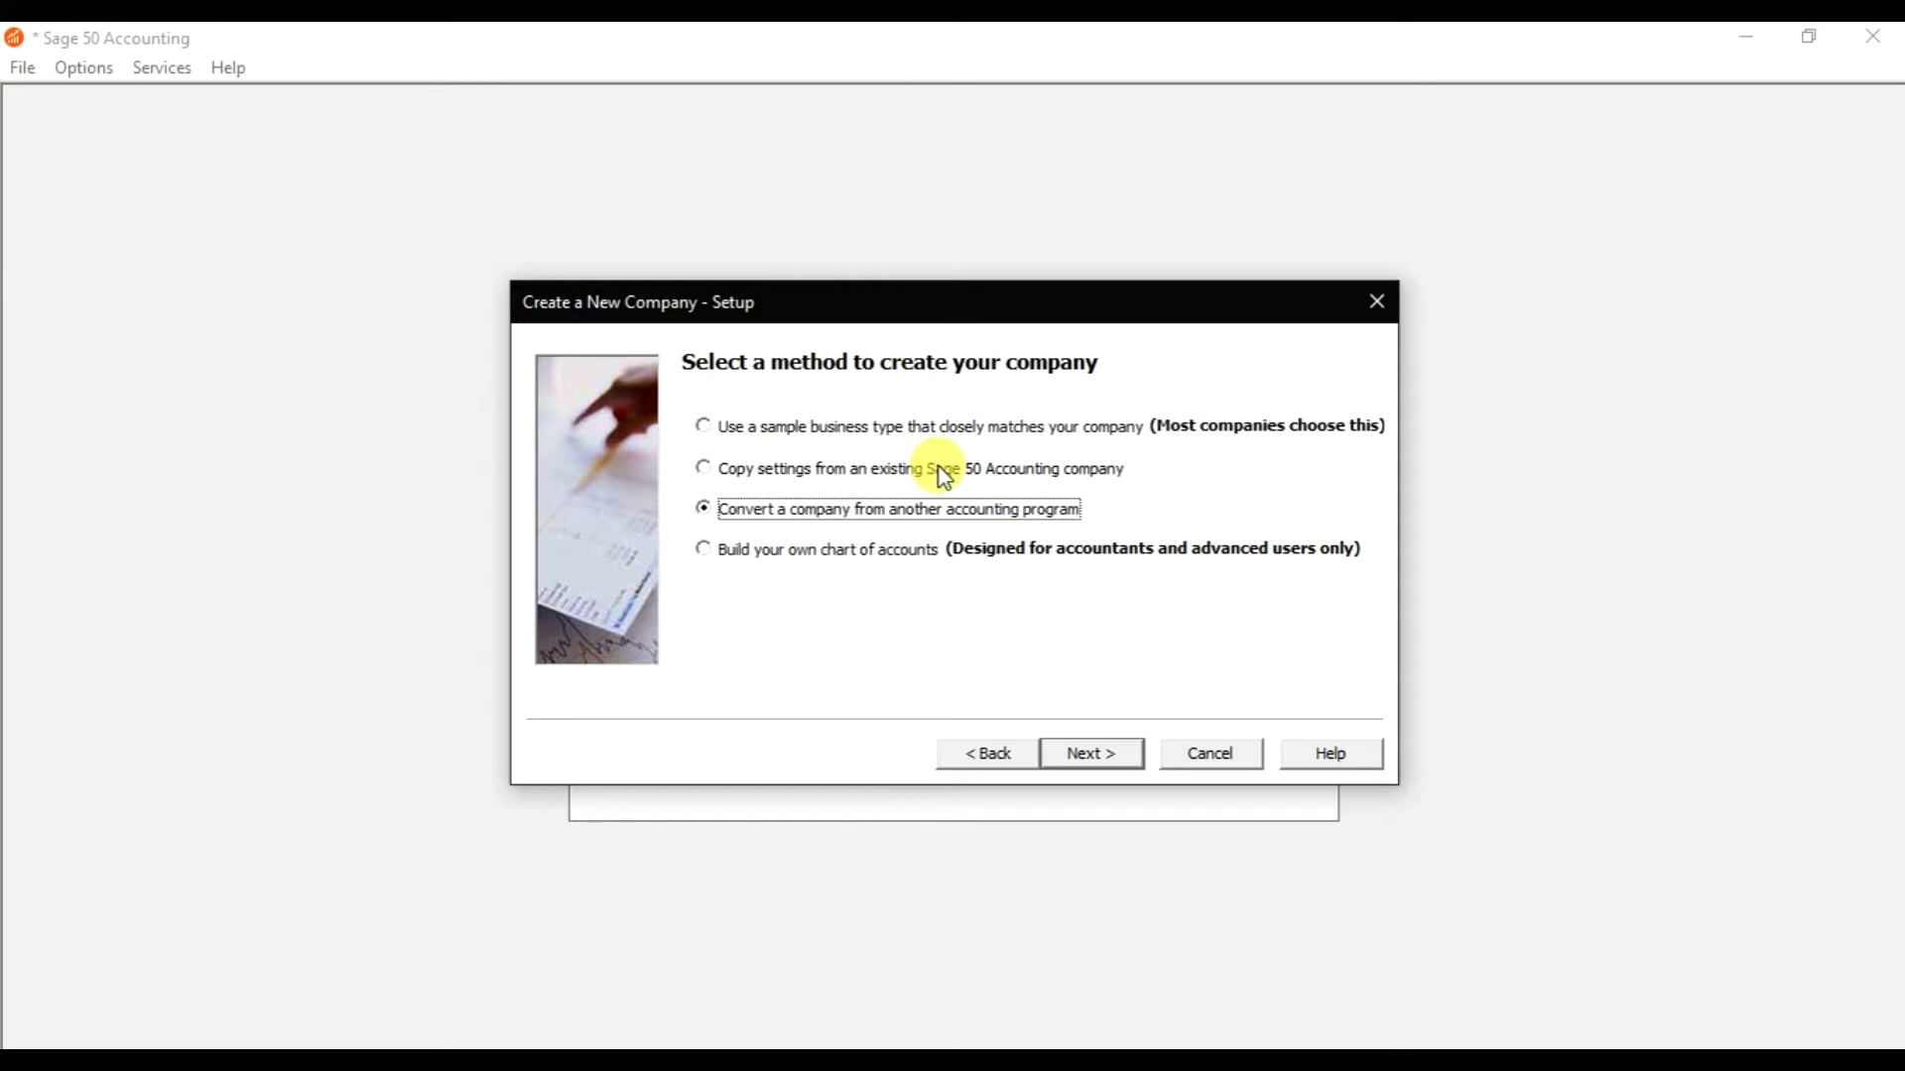
{"action": "left_click", "coordinate": [860, 554]}
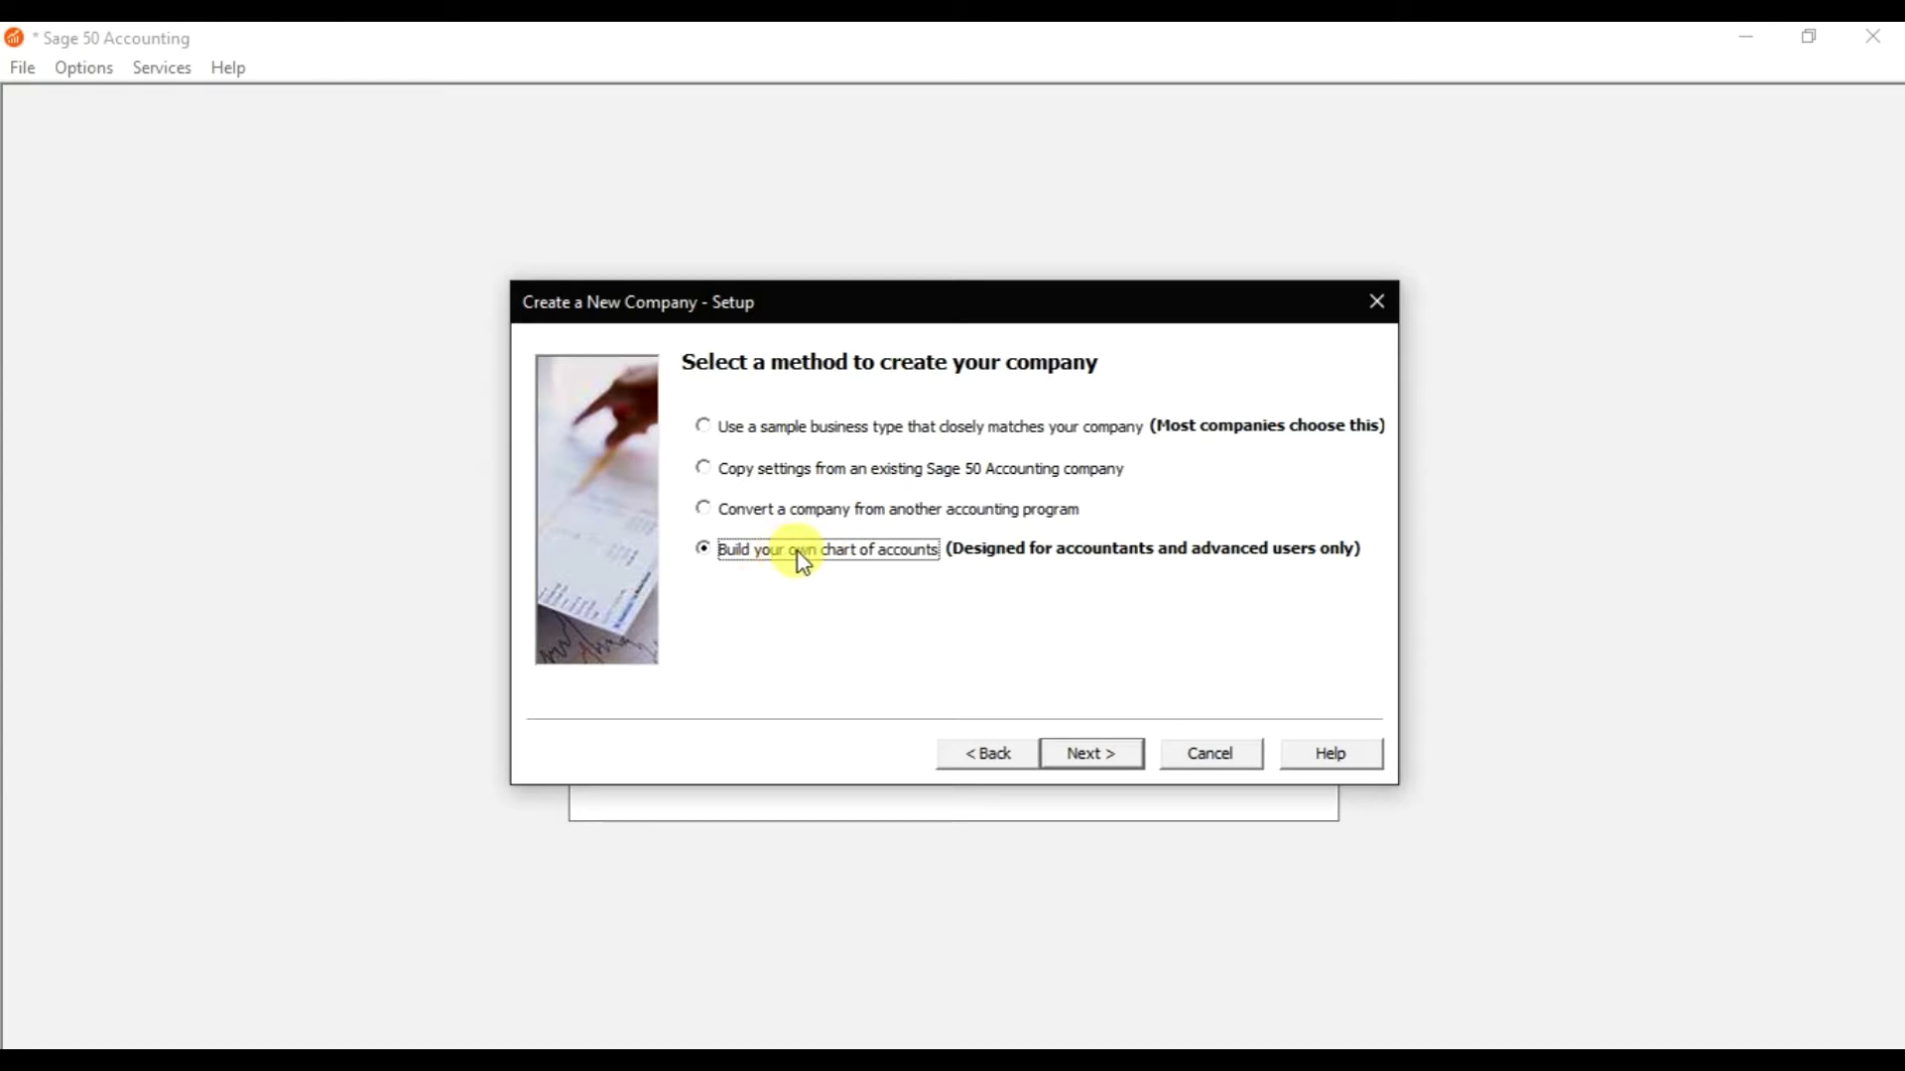
{"action": "left_click", "coordinate": [1097, 760]}
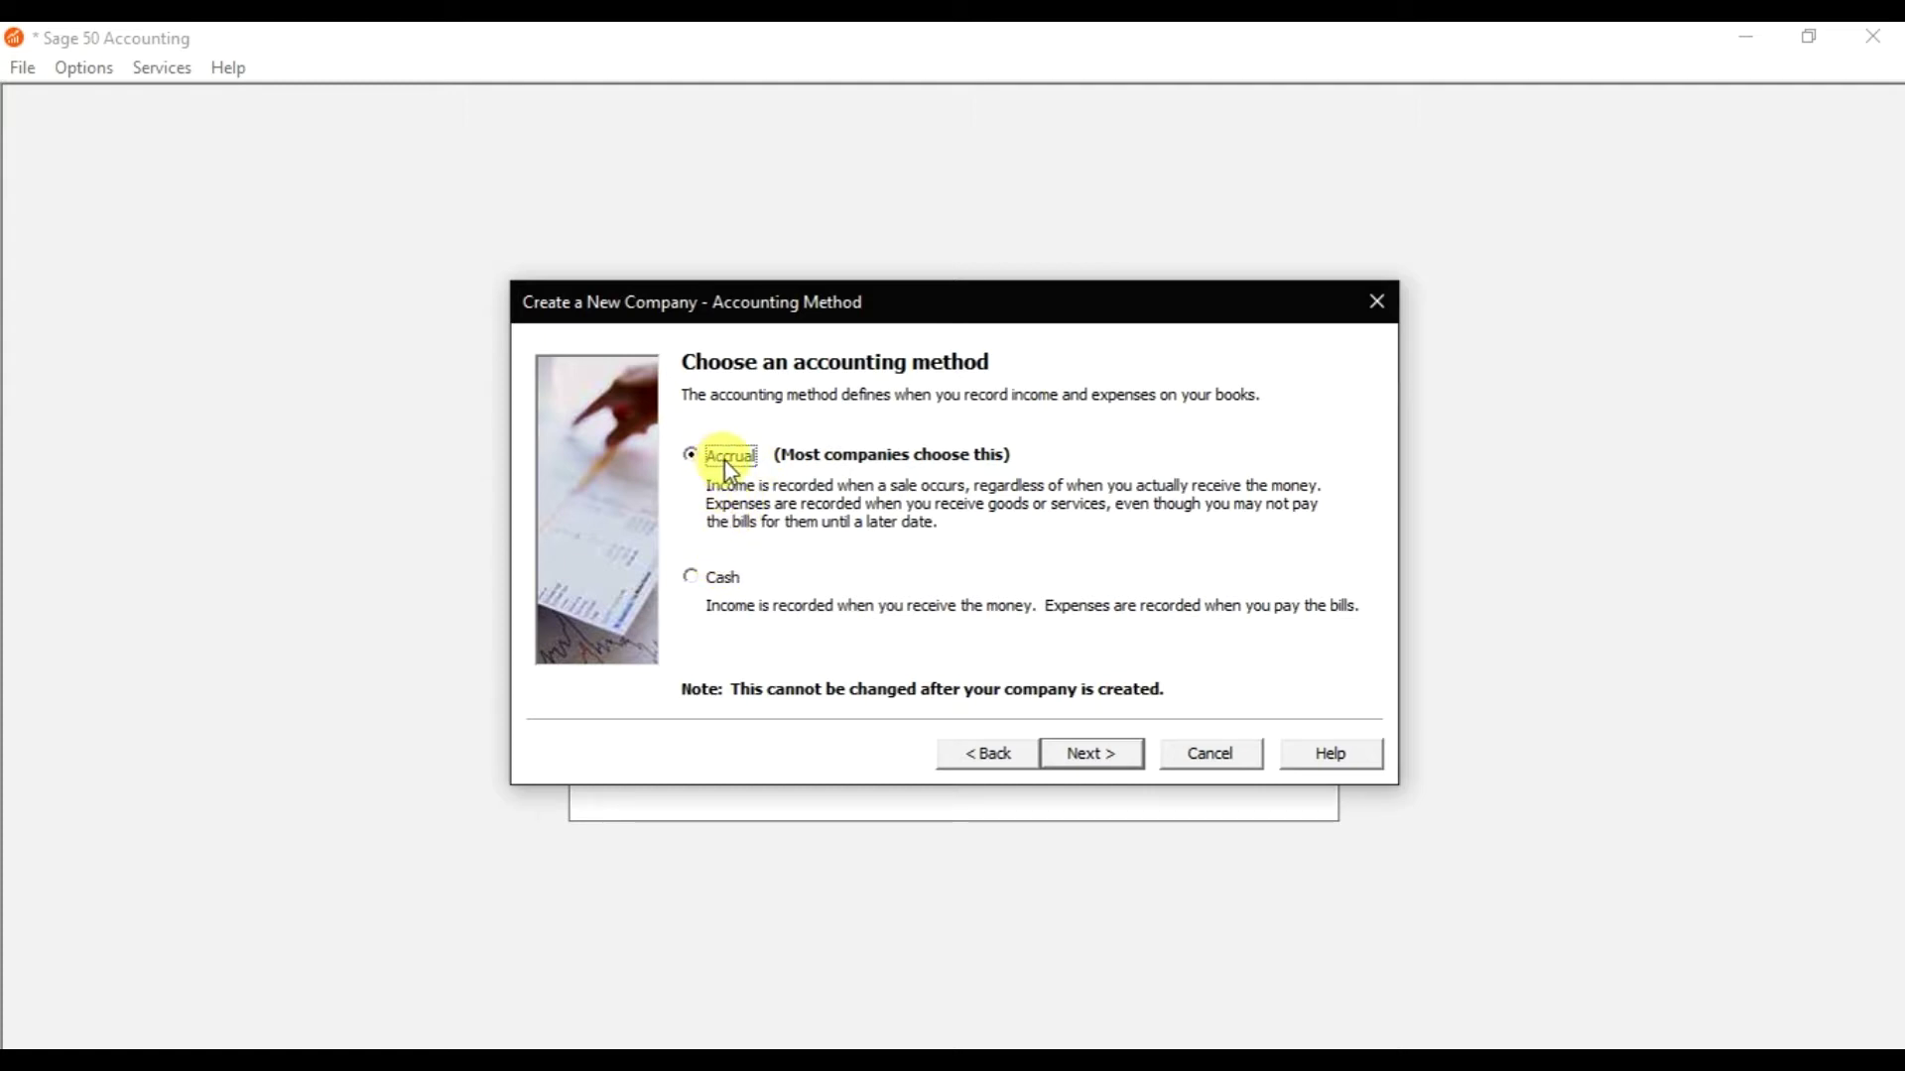
Accept Accrual accounting, Real Time posting and 12 monthly accounting periods.
{"action": "left_click", "coordinate": [1104, 752]}
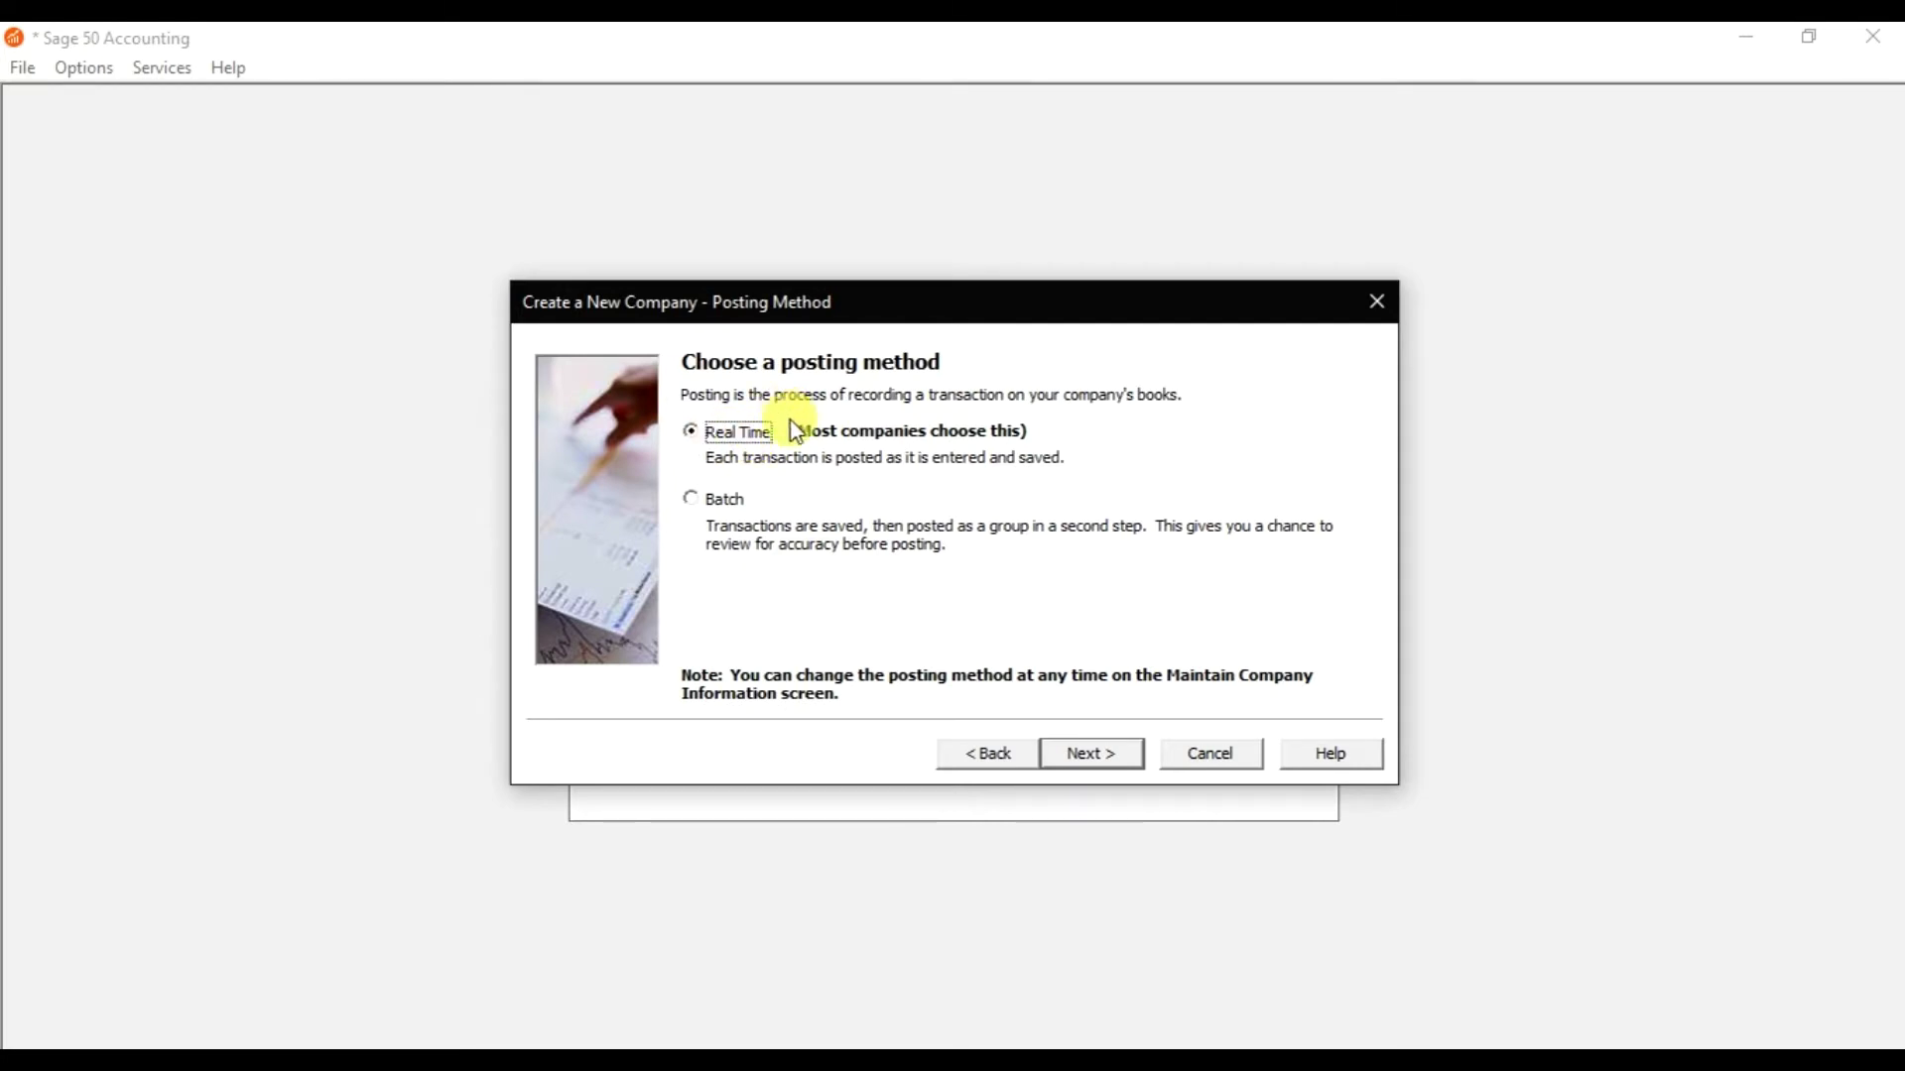
{"action": "left_click", "coordinate": [1101, 756]}
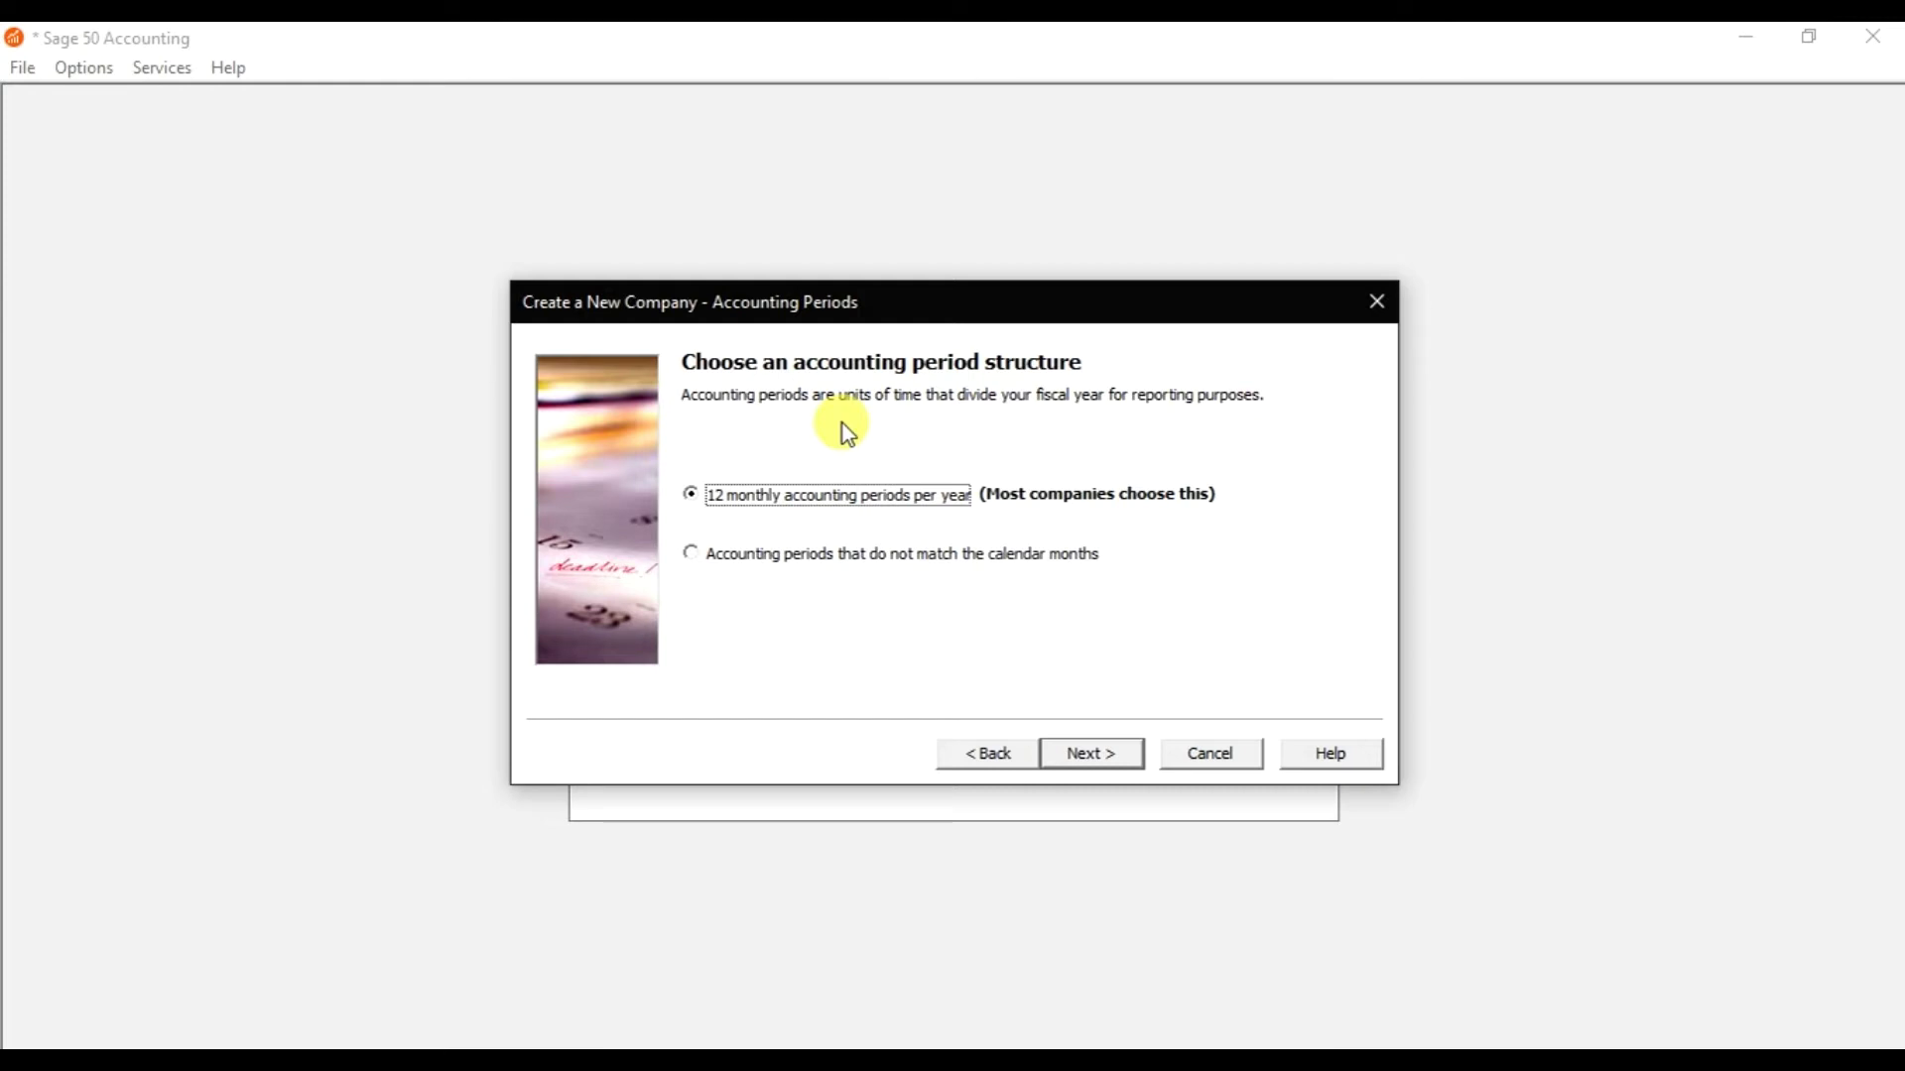
{"action": "left_click", "coordinate": [1111, 759]}
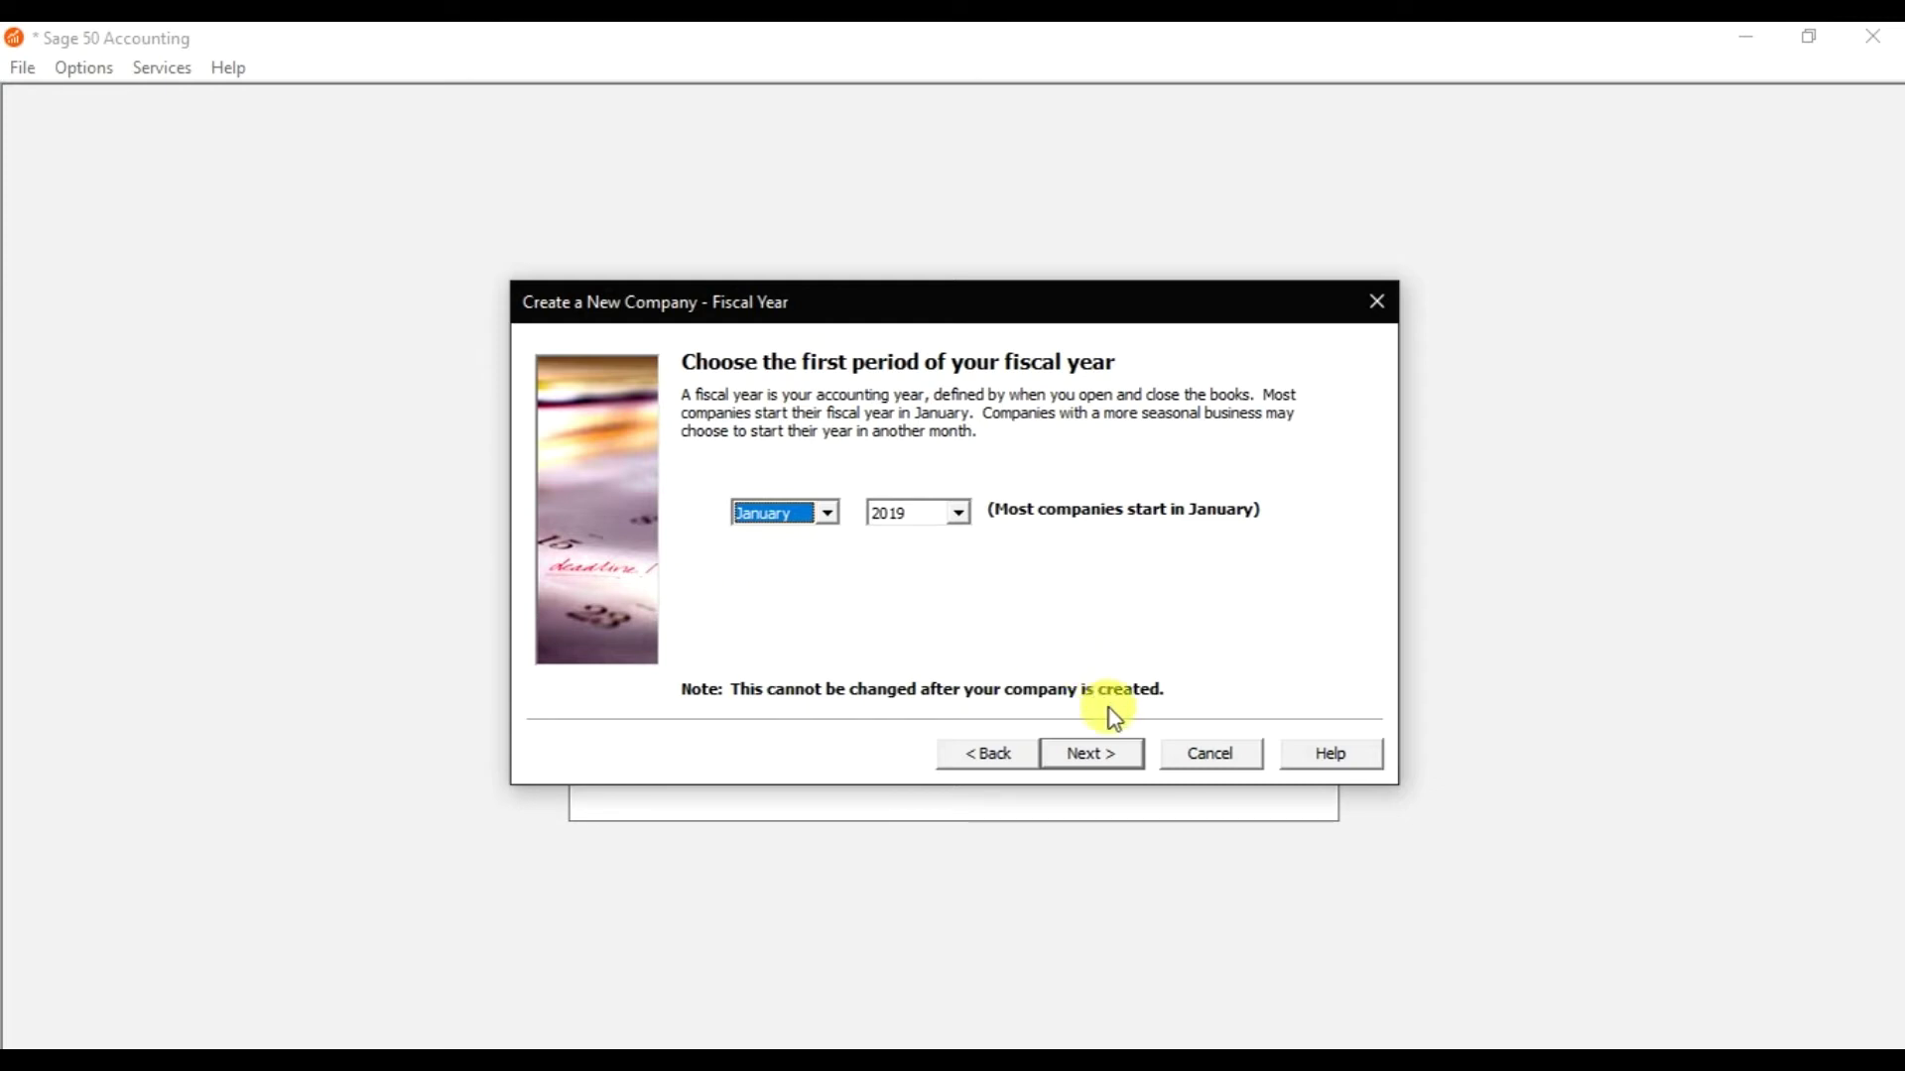
Keep January 2019 as the fiscal start, finish the wizard, and acknowledge the student-version expiry notice.
{"action": "left_click", "coordinate": [1115, 754]}
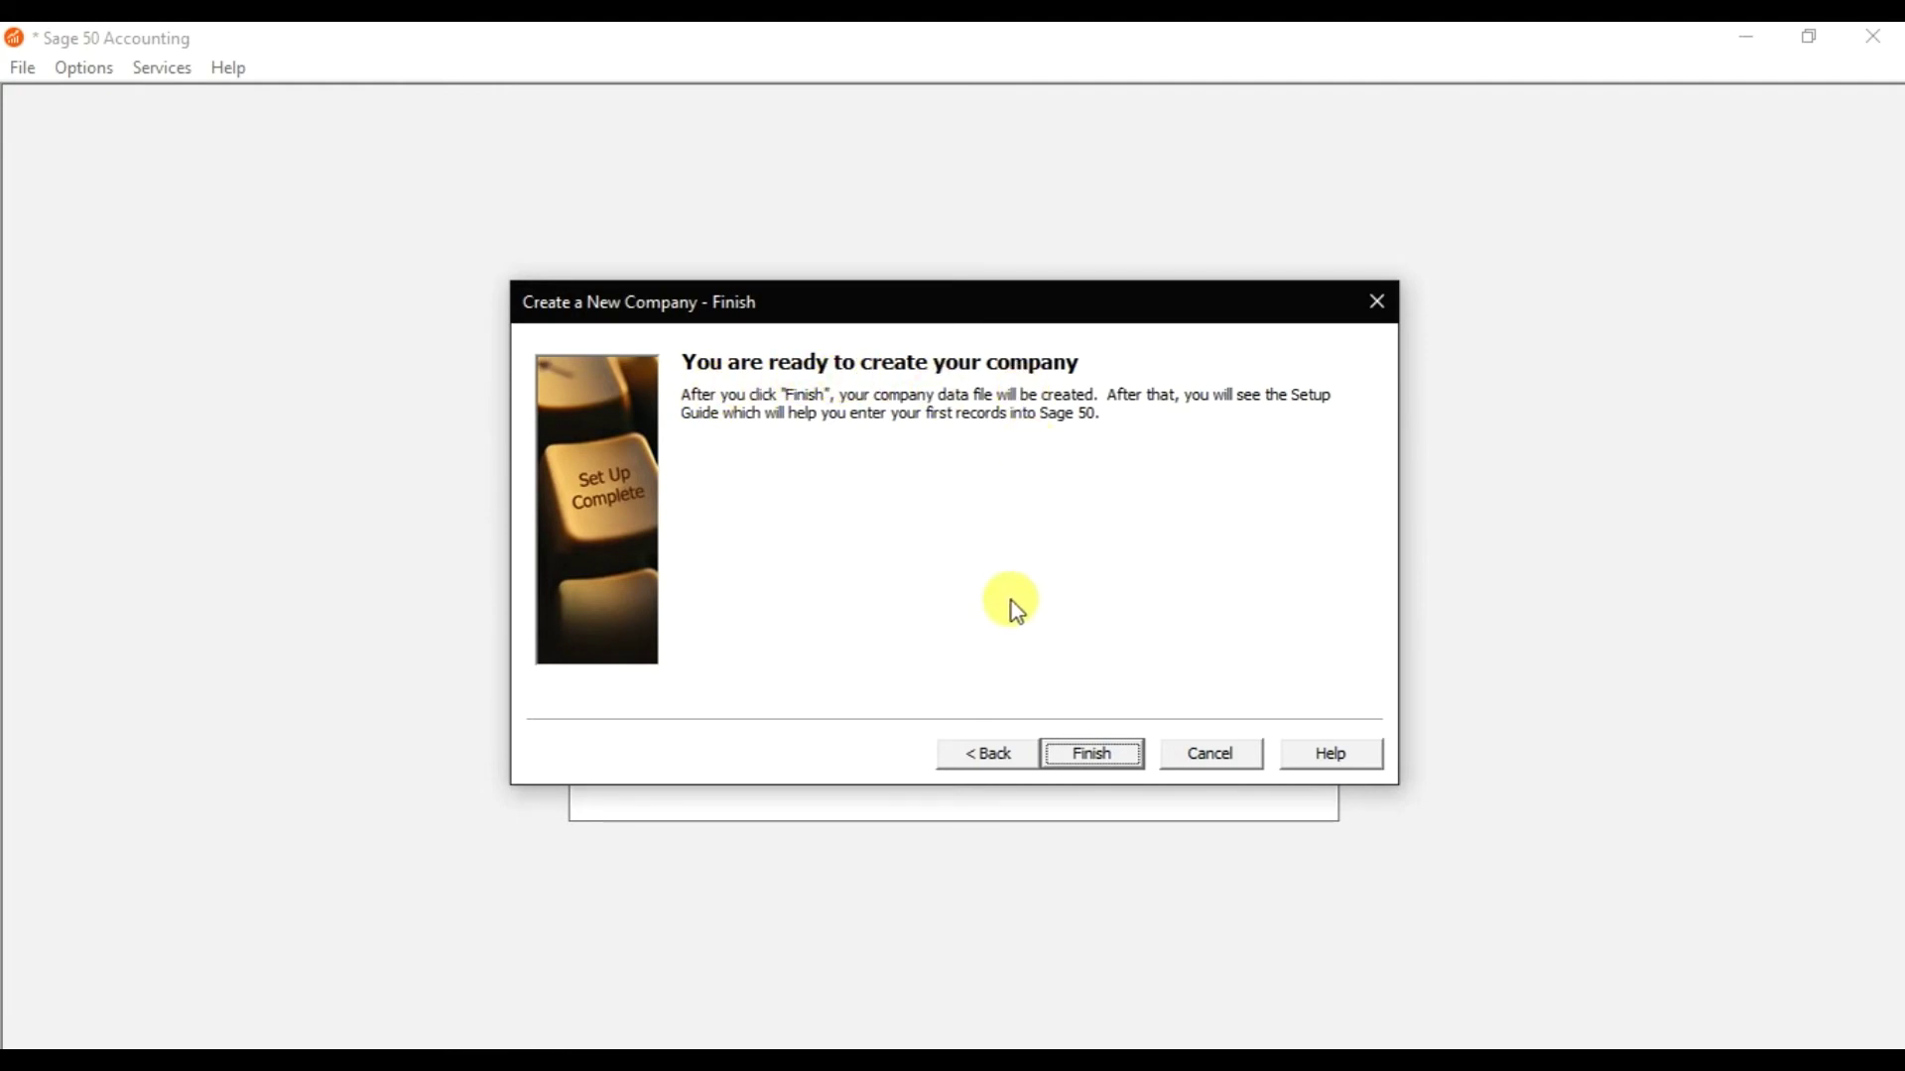
{"action": "left_click", "coordinate": [1091, 754]}
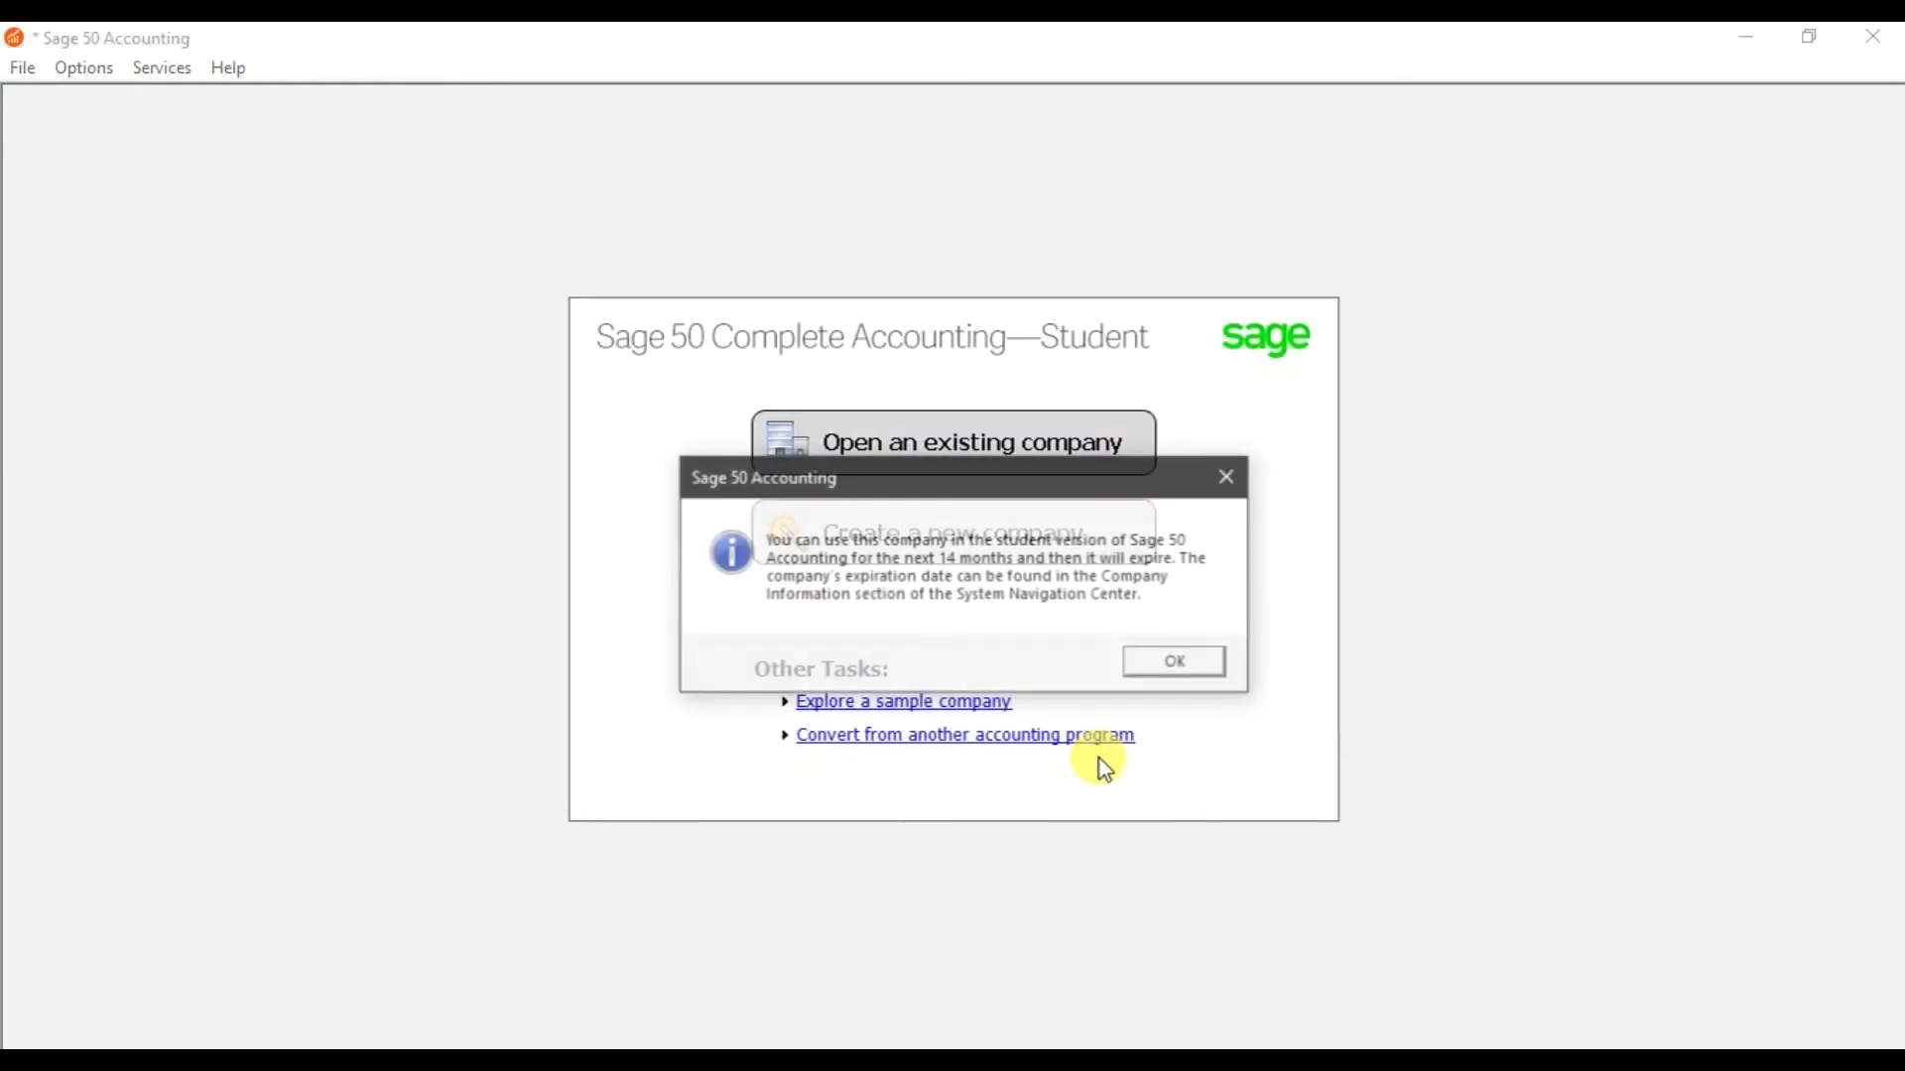
{"action": "left_click", "coordinate": [1170, 669]}
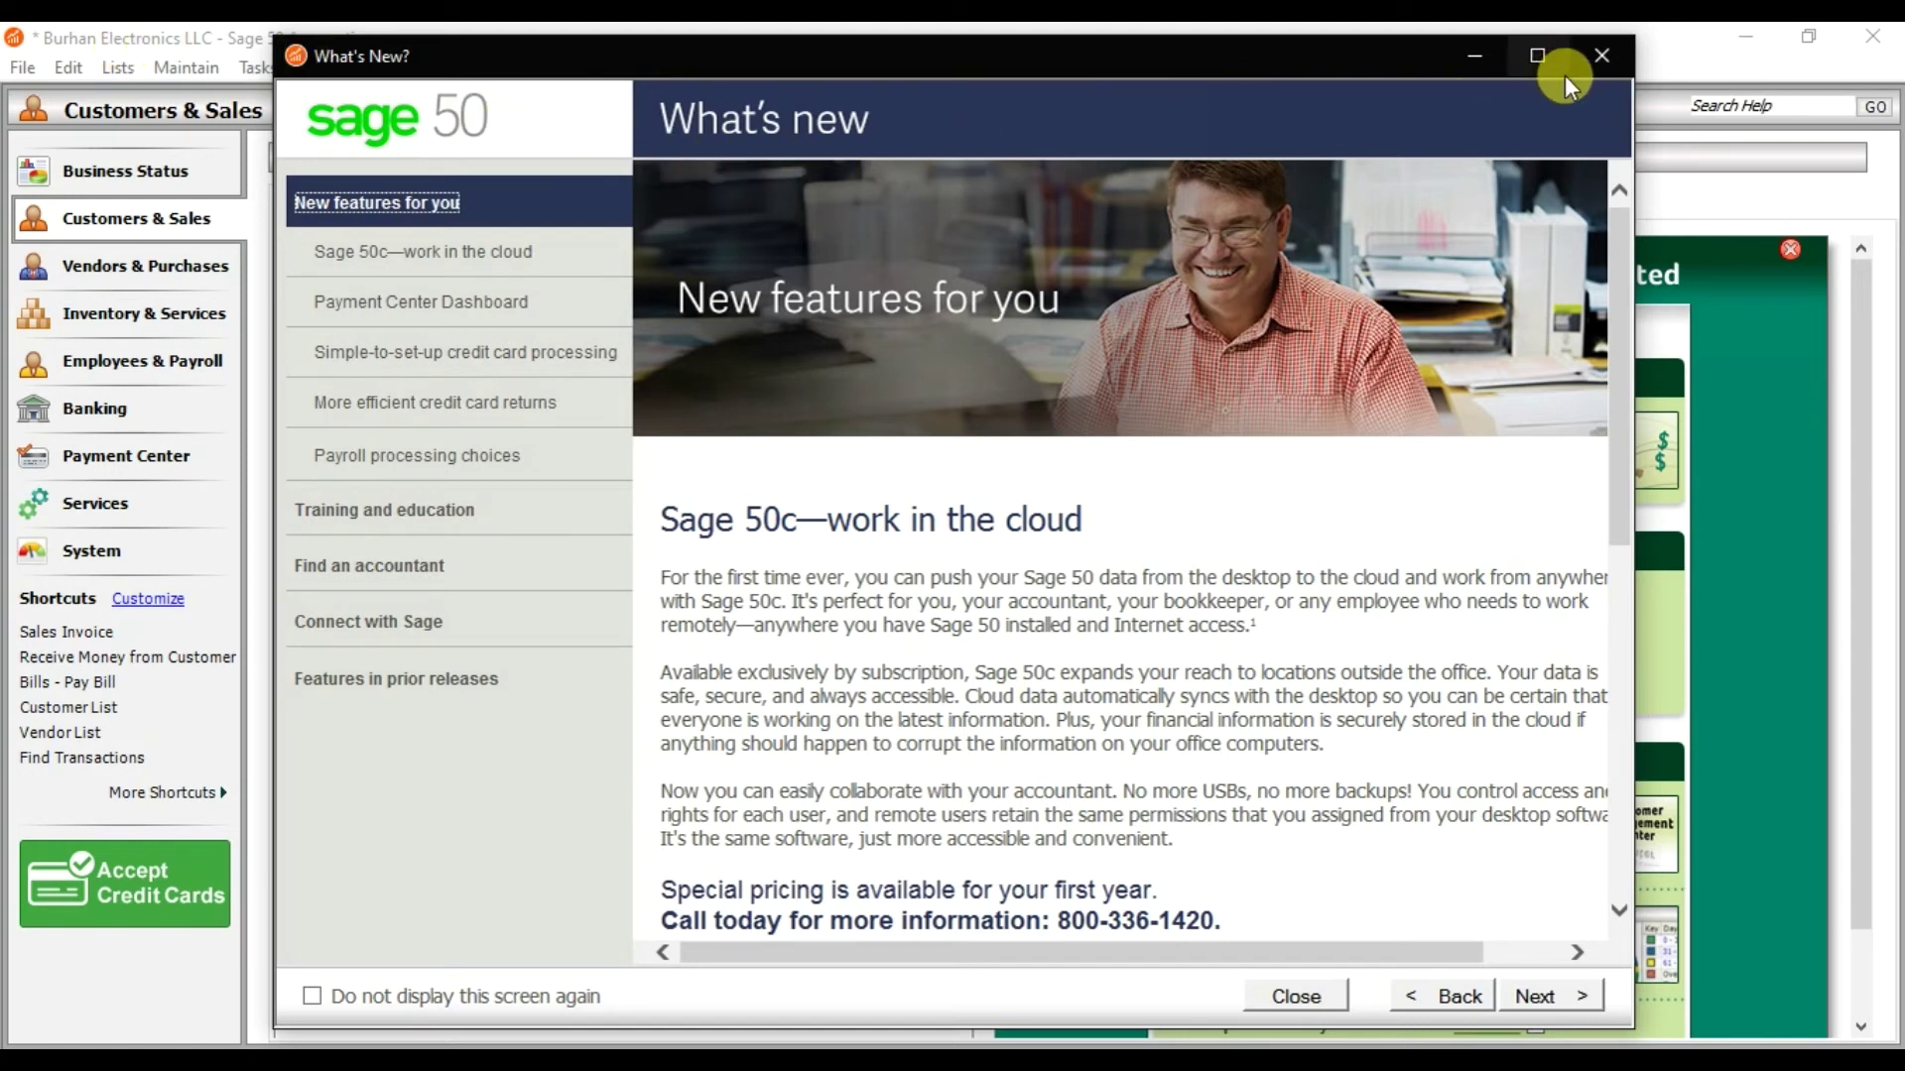
Close What's New and the Setup Guide, ticking 'Do not display this message again'.
{"action": "left_click", "coordinate": [1587, 65]}
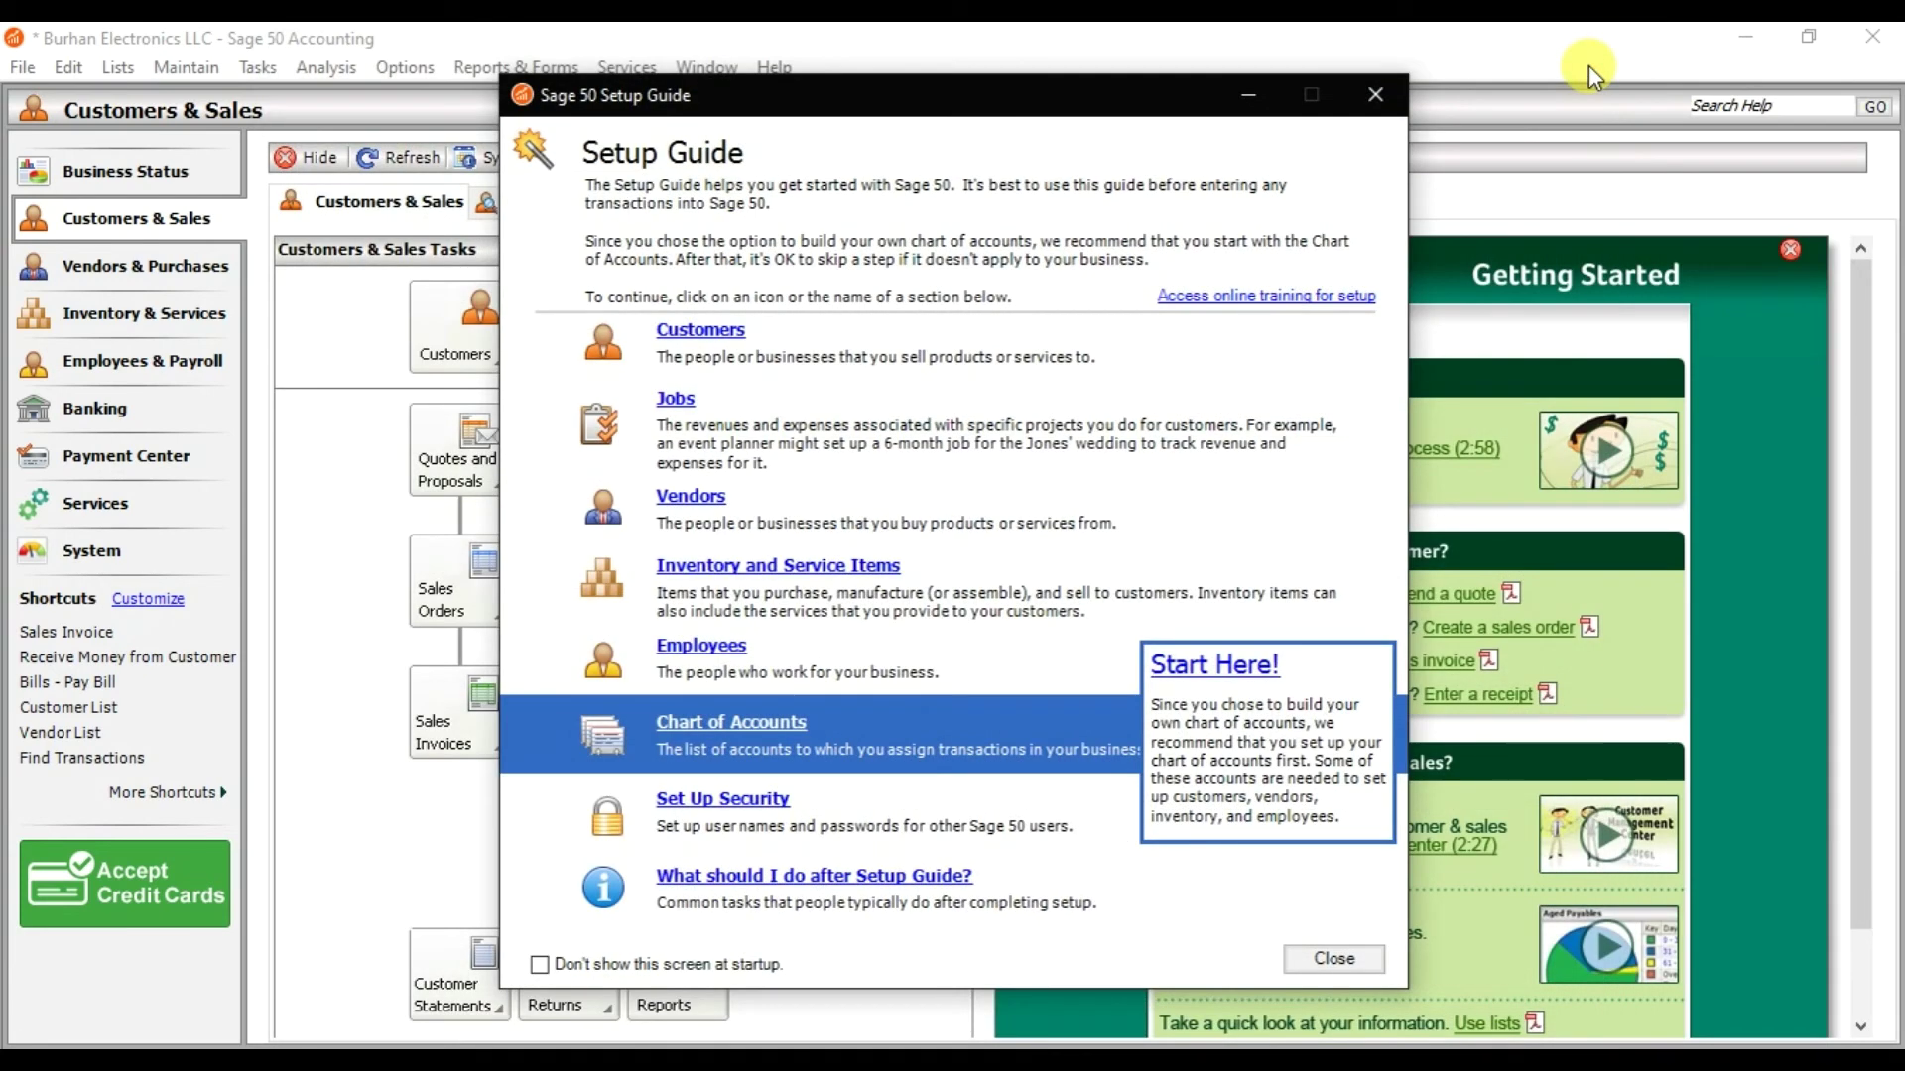
{"action": "left_click", "coordinate": [1379, 92]}
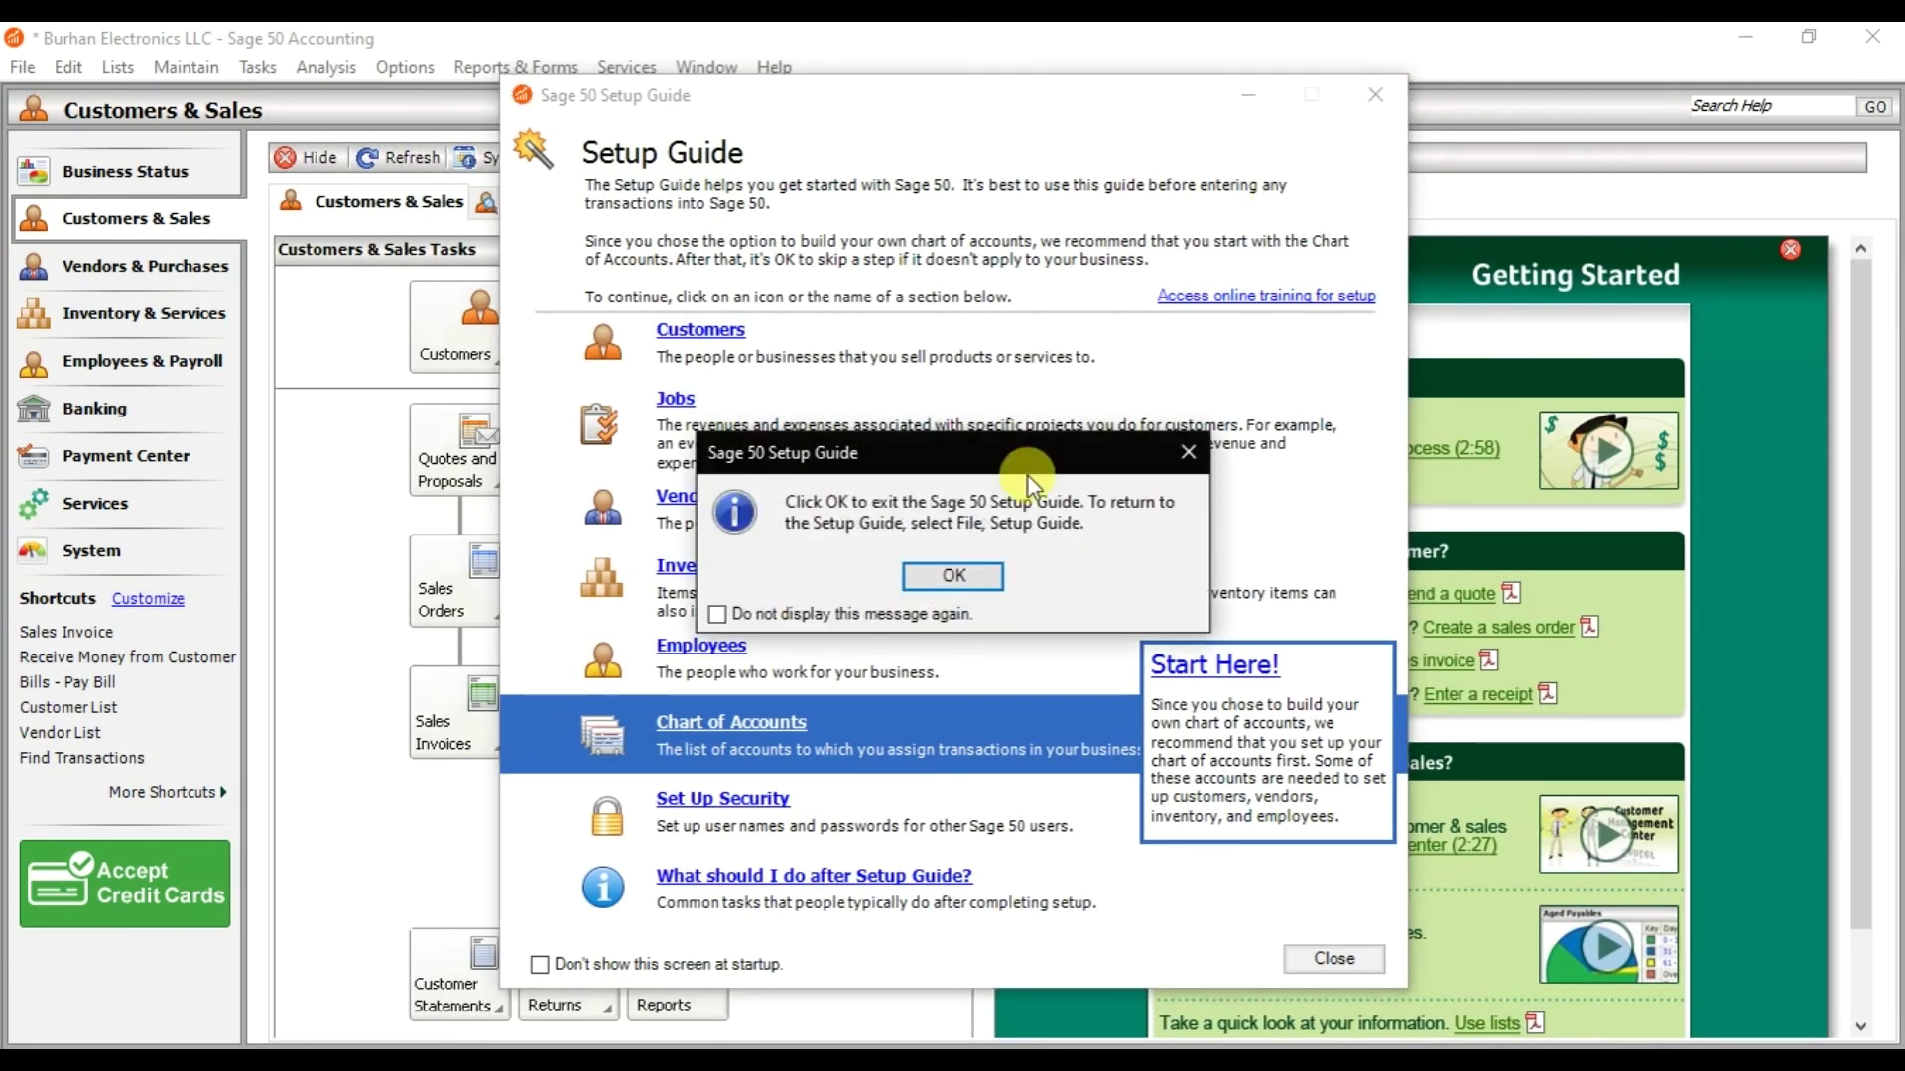
{"action": "left_click", "coordinate": [838, 609]}
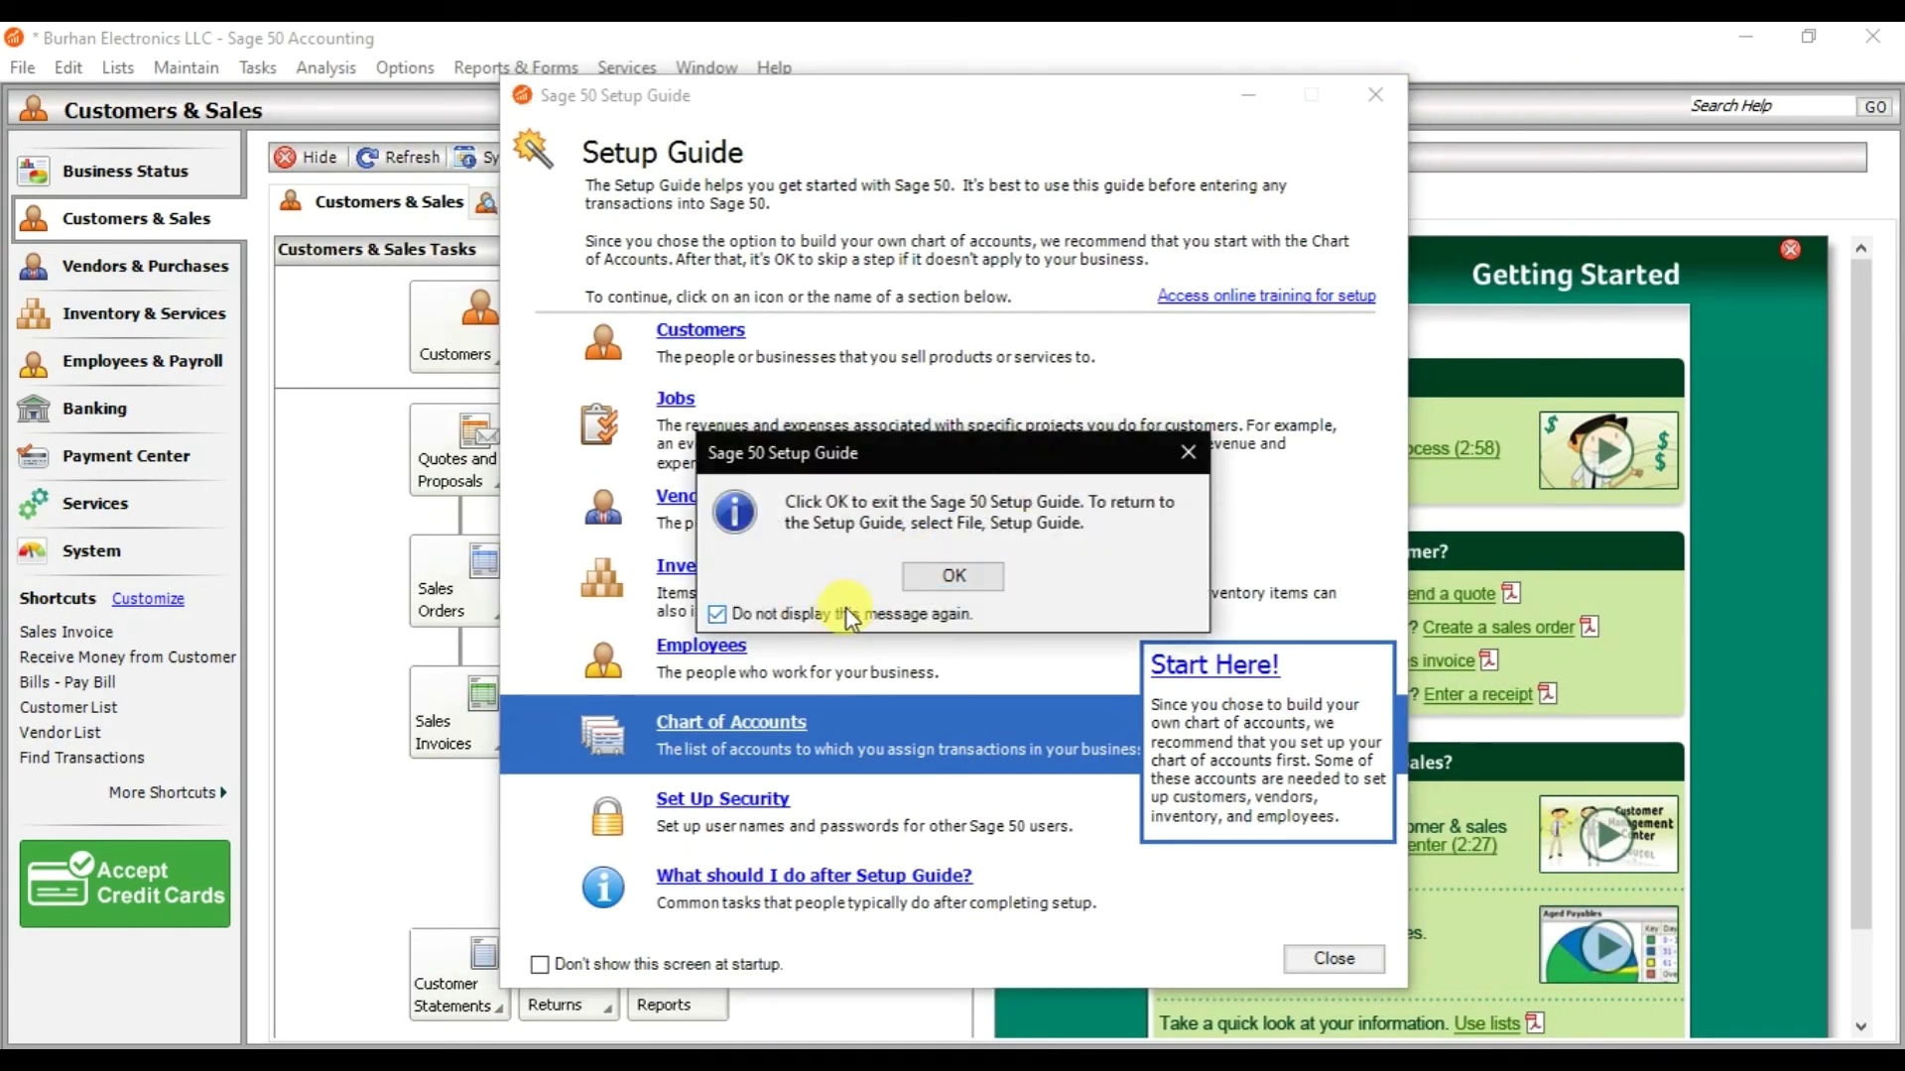
{"action": "left_click", "coordinate": [949, 585]}
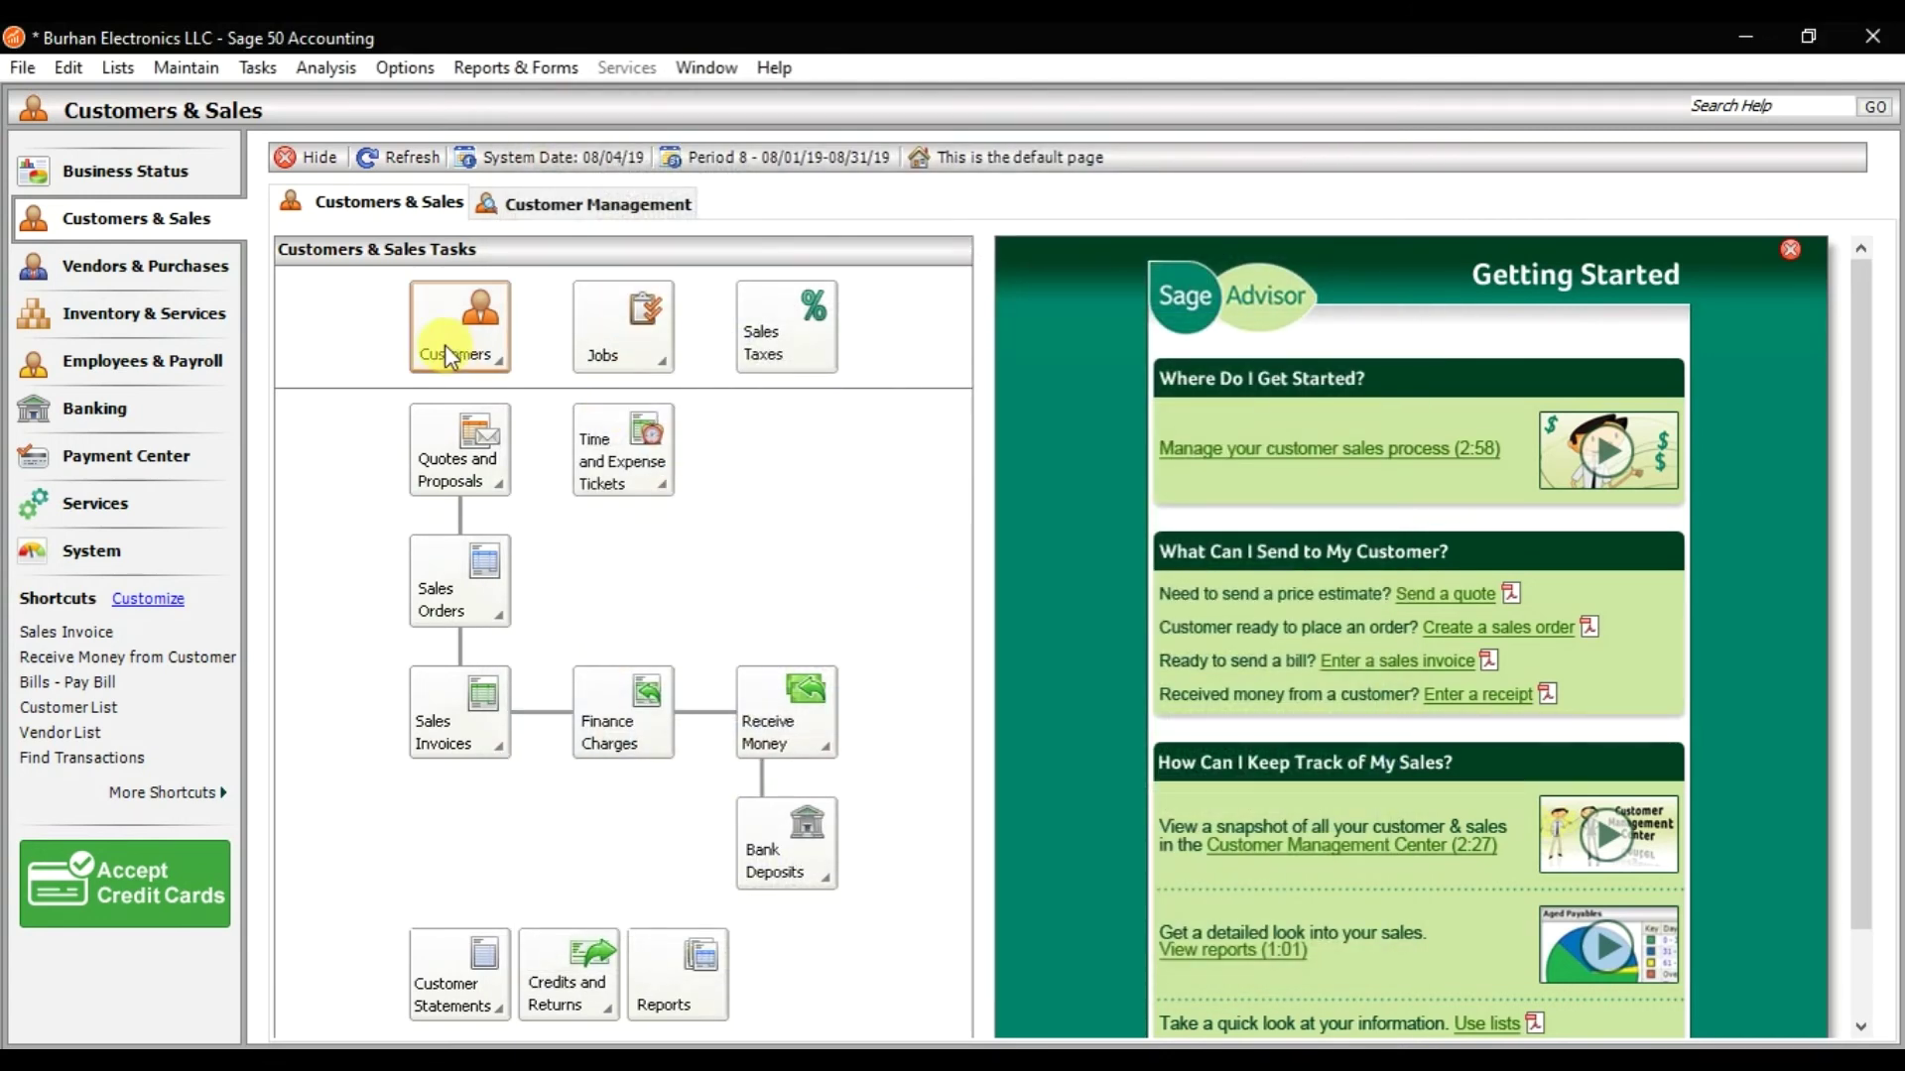
{"action": "left_click", "coordinate": [191, 77]}
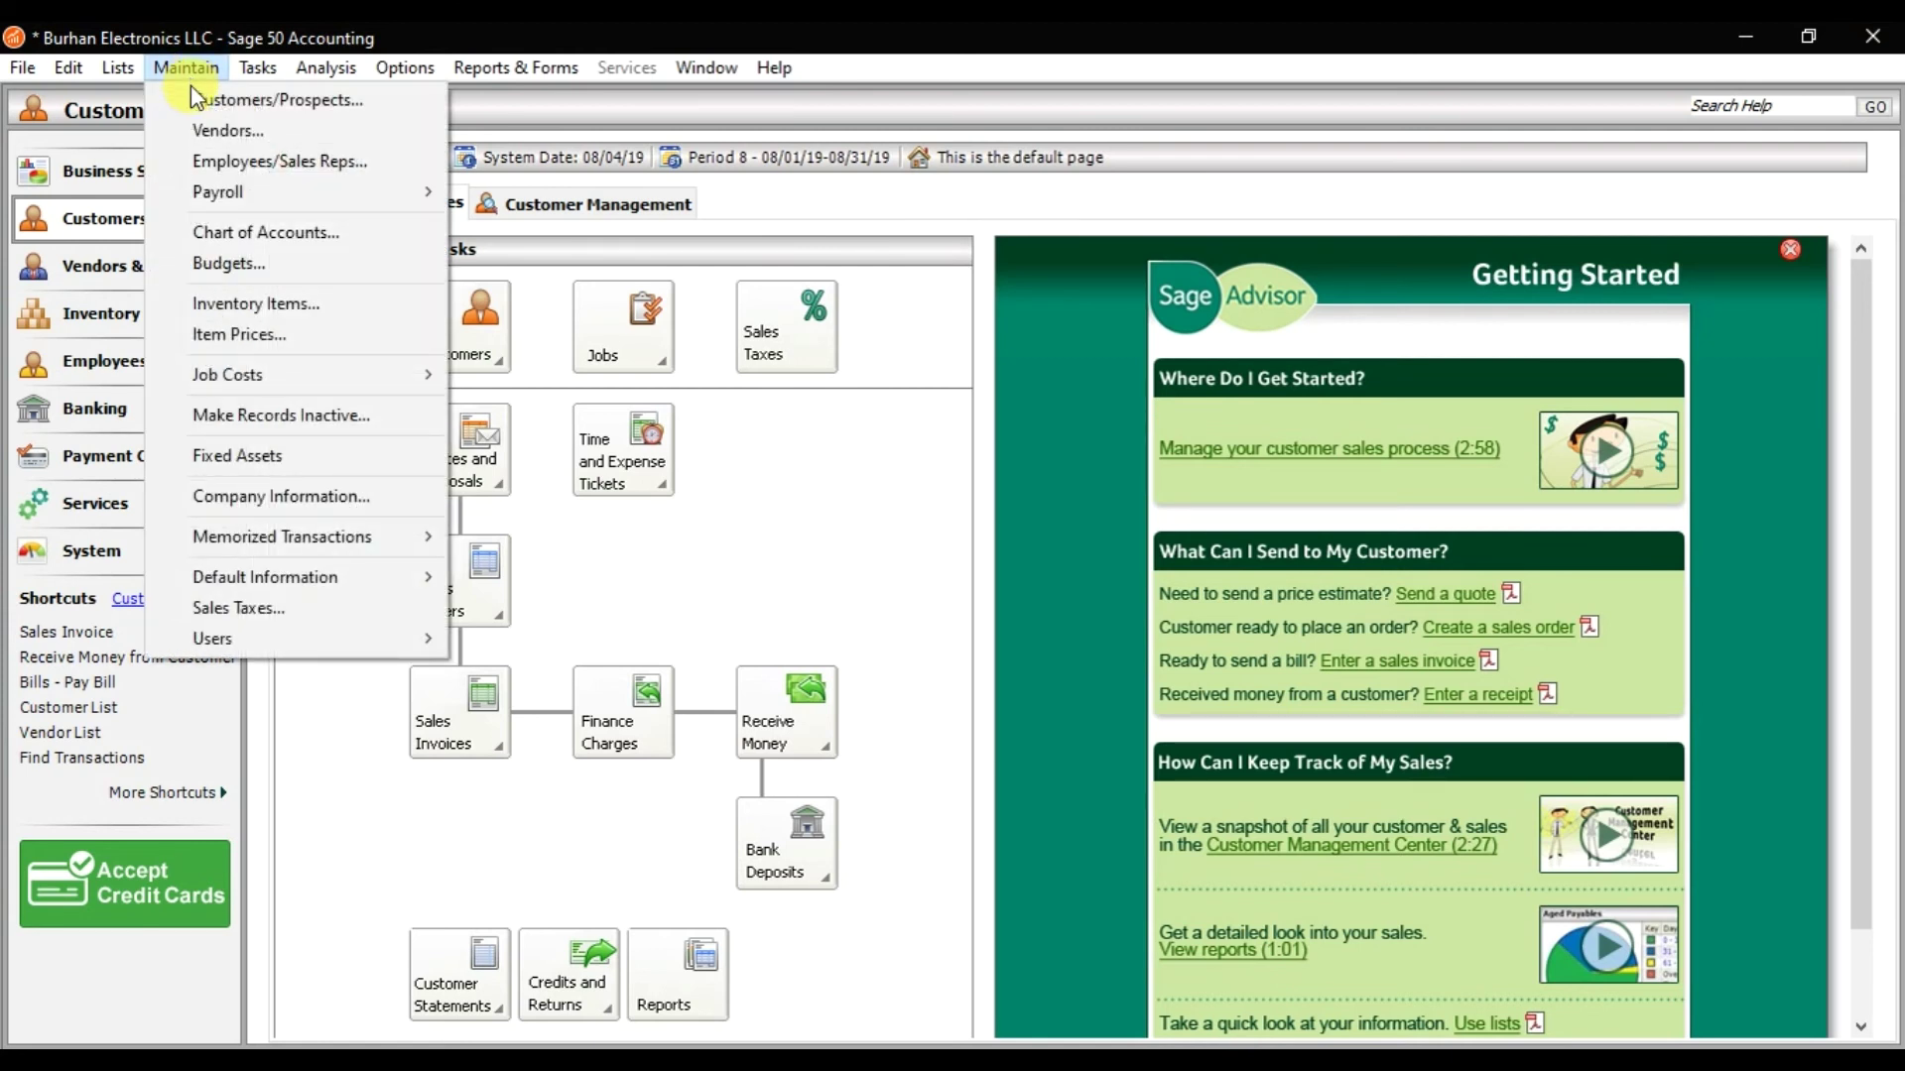
{"action": "left_click", "coordinate": [225, 503]}
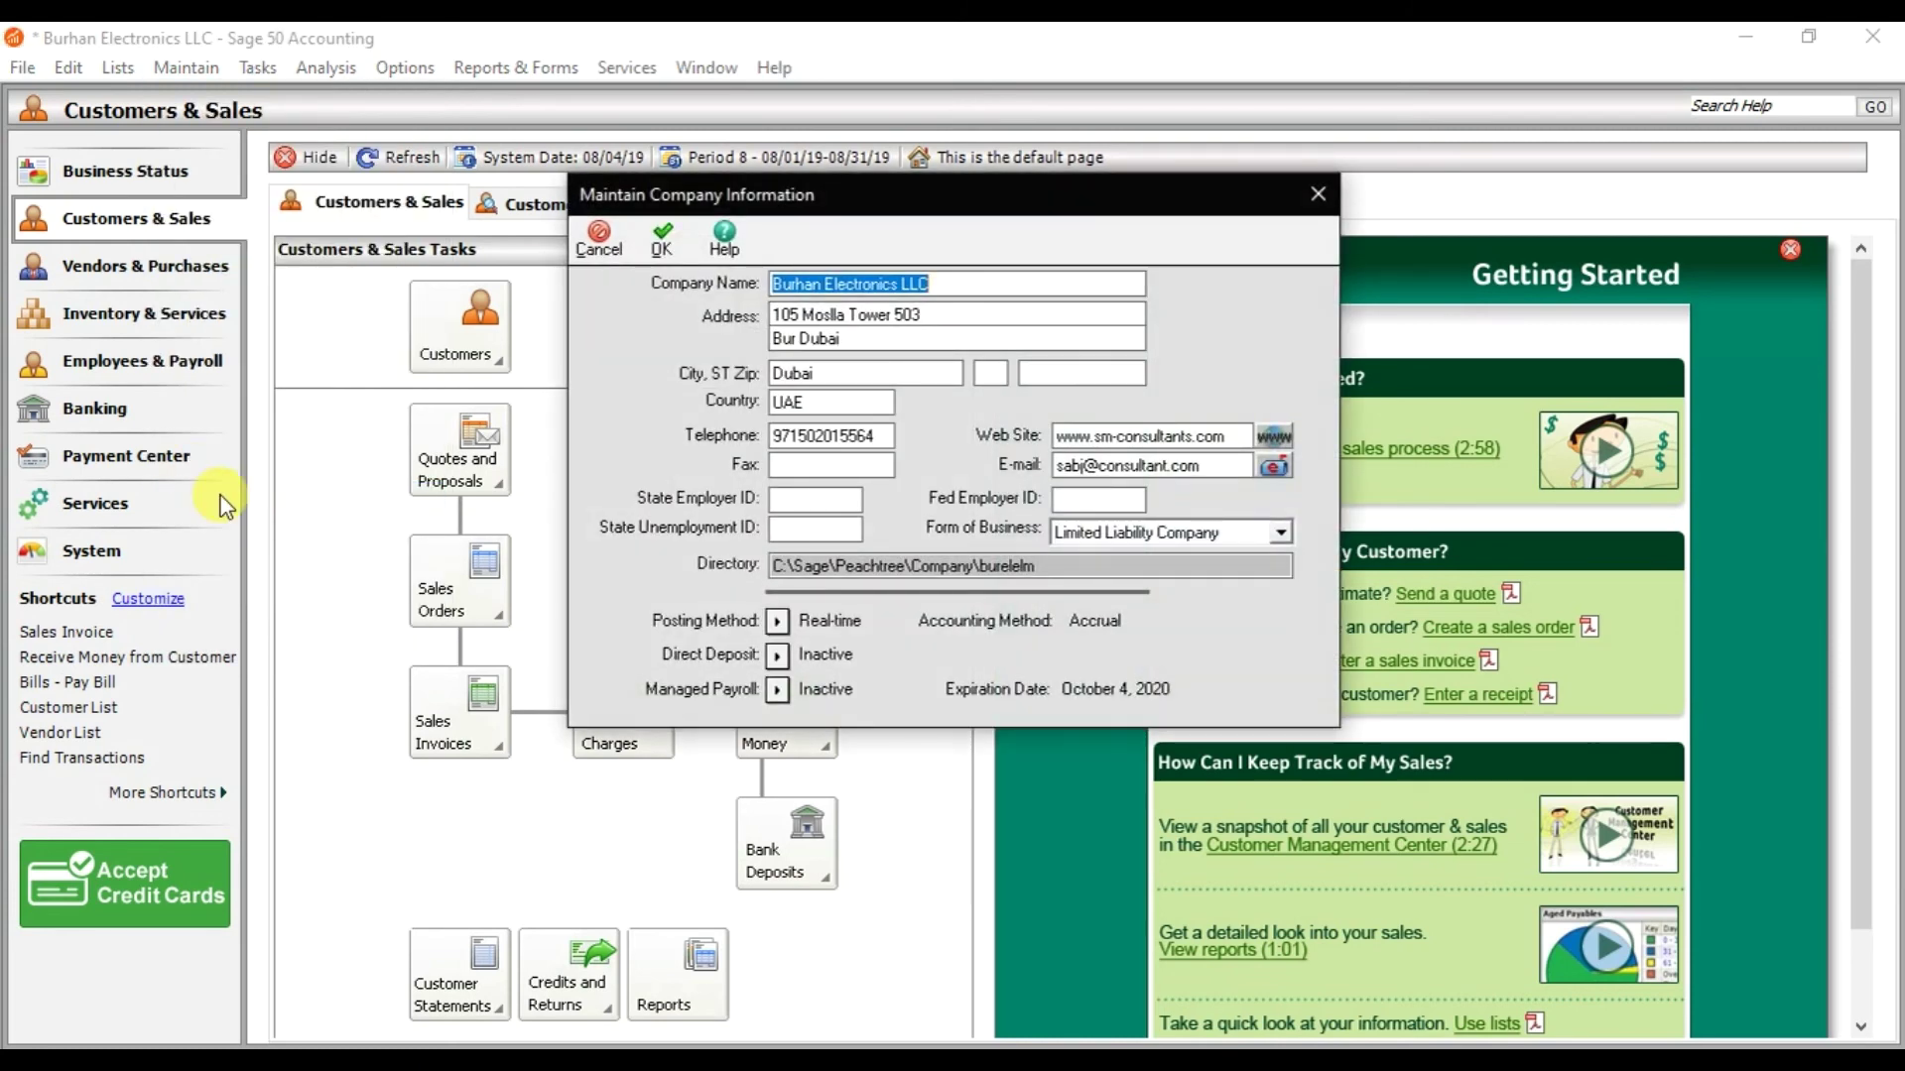
{"action": "key", "text": "Tab"}
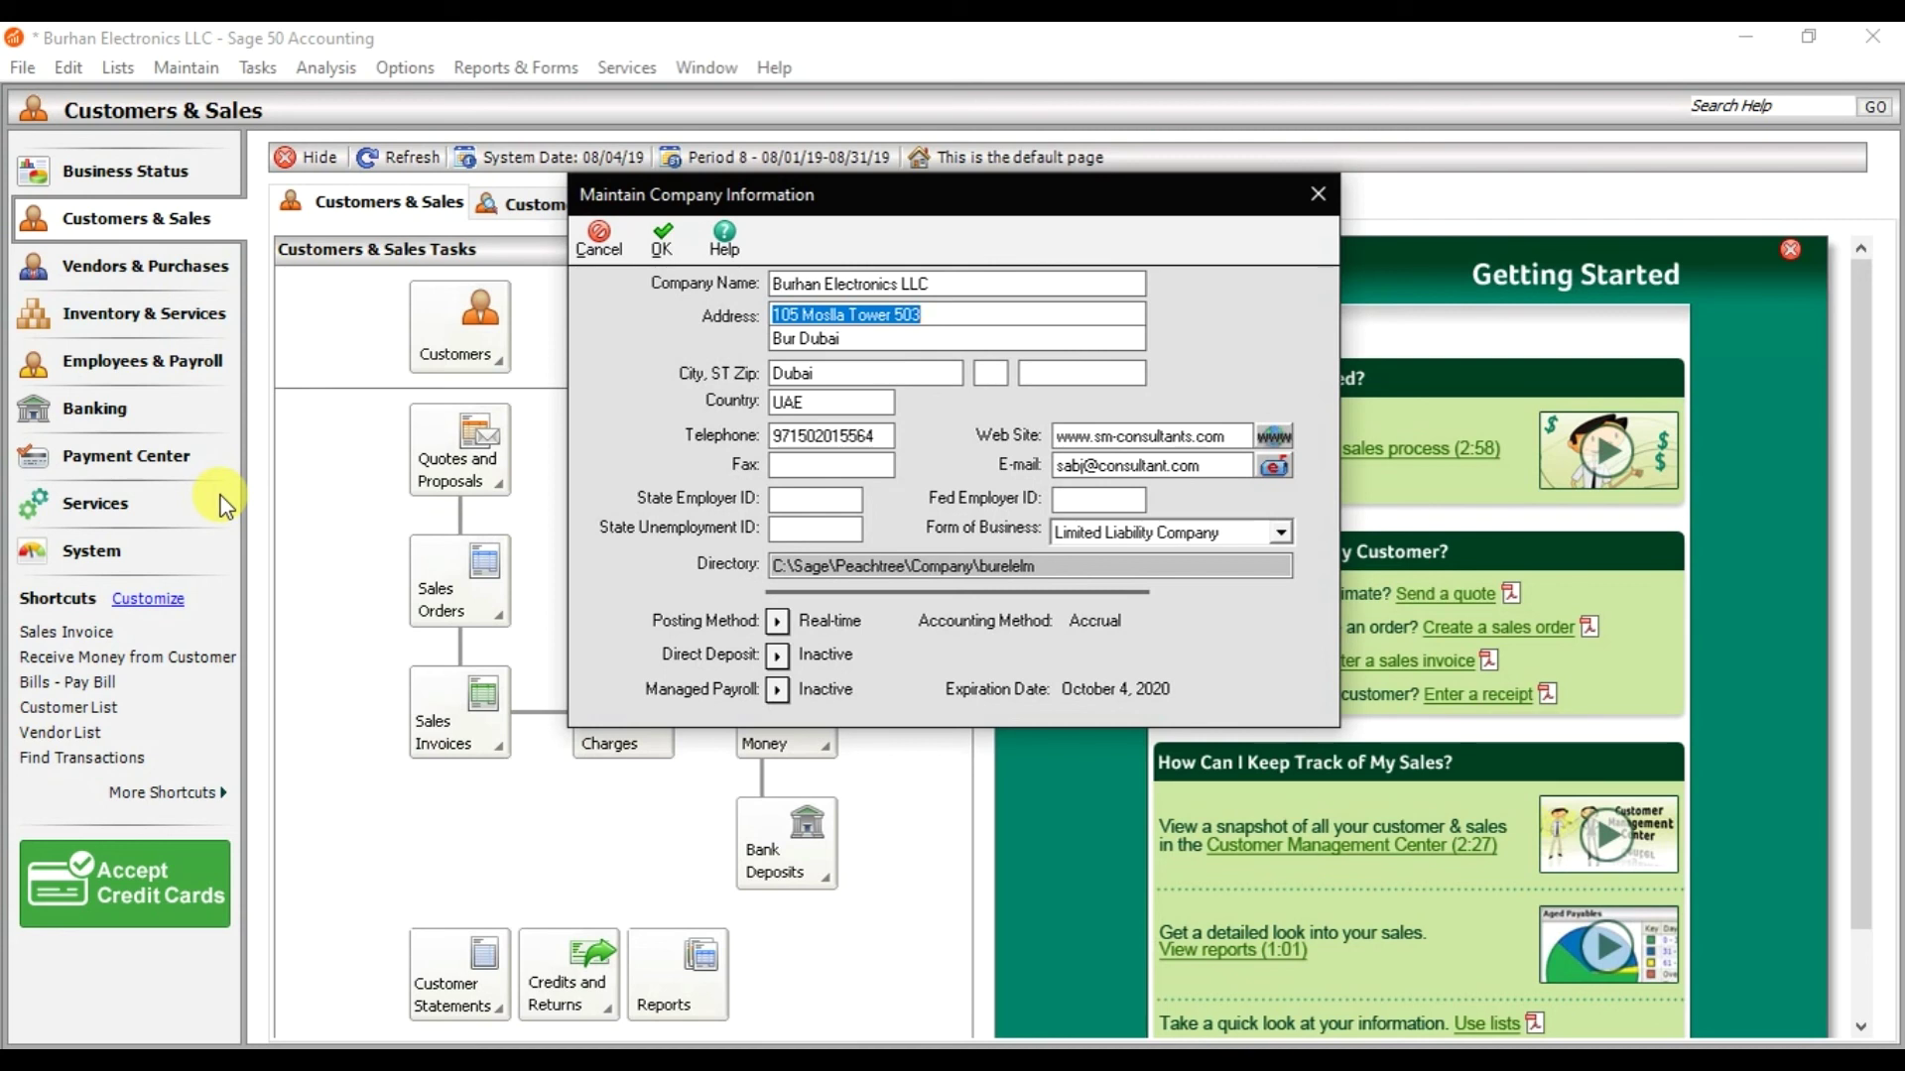
{"action": "key", "text": "Tab"}
{"action": "key", "text": "Tab"}
{"action": "key", "text": "Tab"}
{"action": "key", "text": "Tab"}
{"action": "key", "text": "Tab"}
{"action": "key", "text": "Tab"}
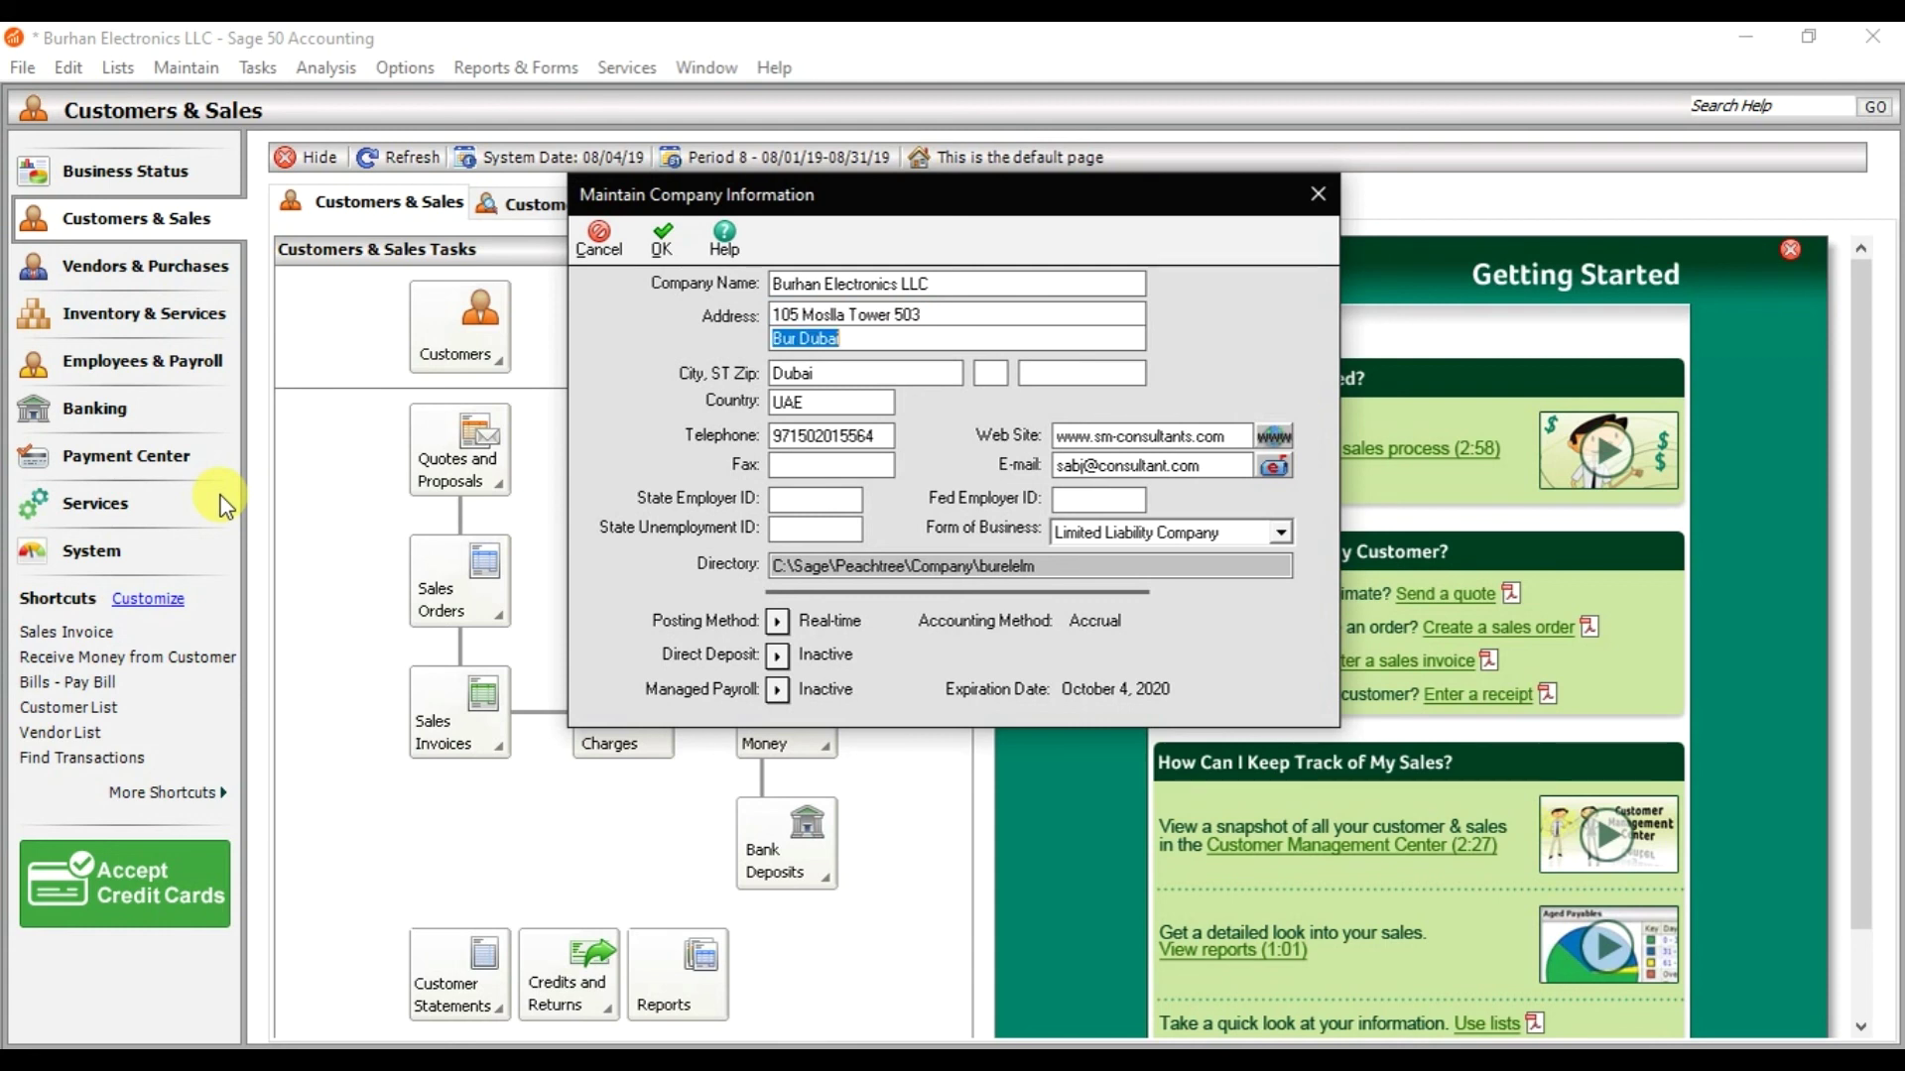
{"action": "key", "text": "Tab"}
{"action": "key", "text": "Tab"}
{"action": "key", "text": "Tab"}
{"action": "left_click", "coordinate": [663, 248]}
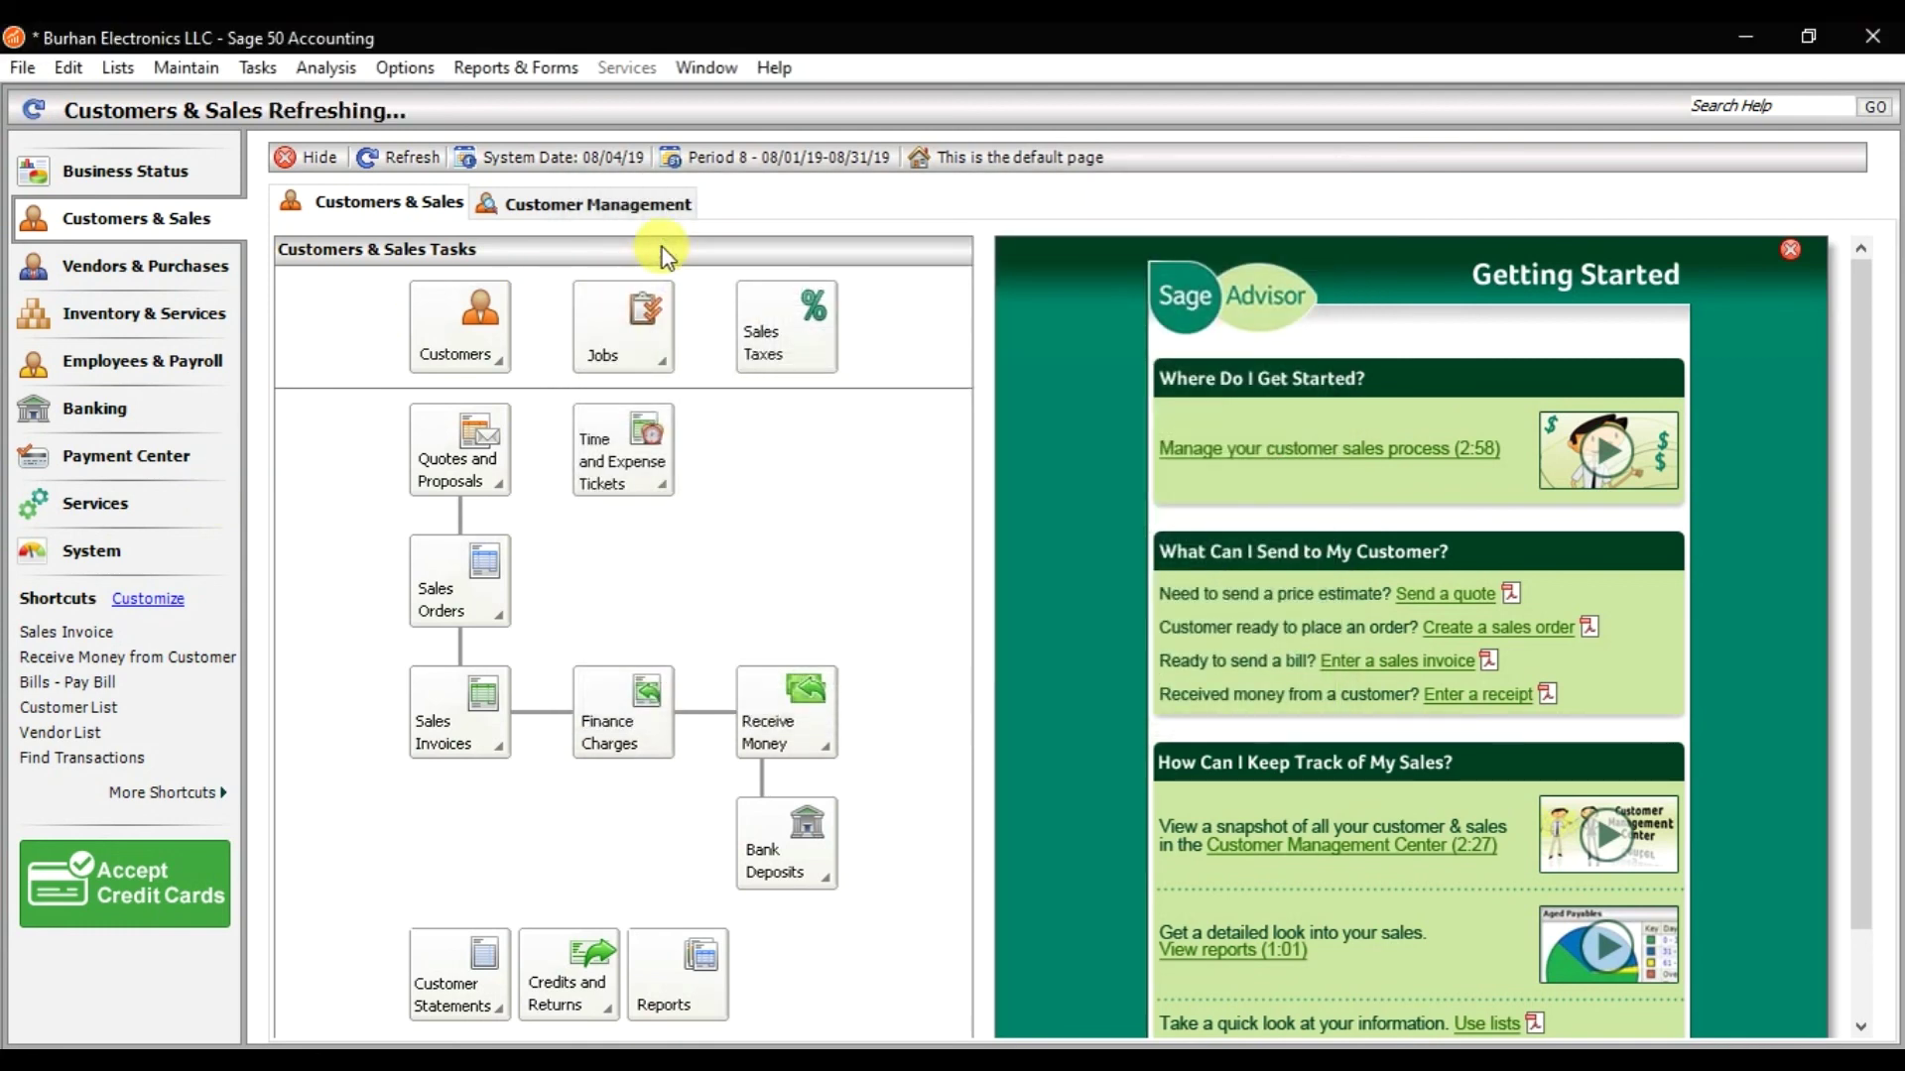